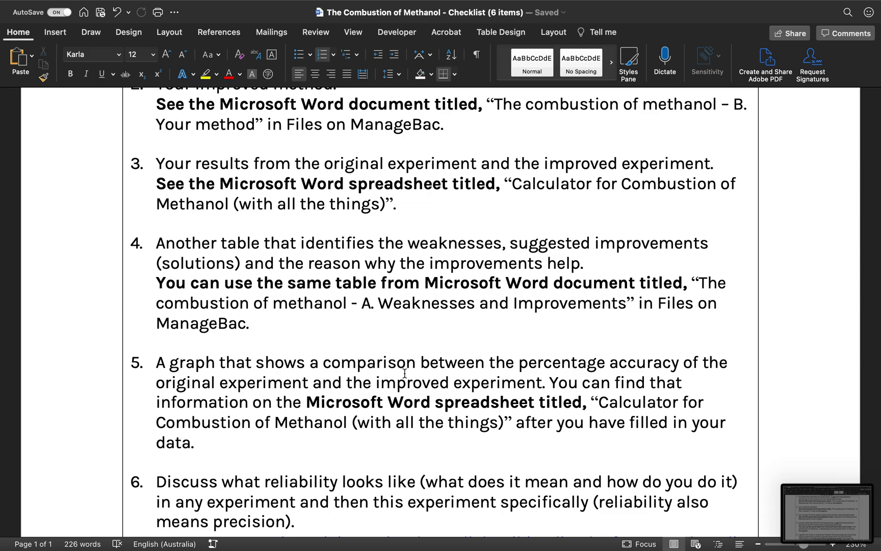
Step: Scroll past the checklist's graph item and bring the Excel methanol combustion calculator to the front
scroll(404, 370, down, 1)
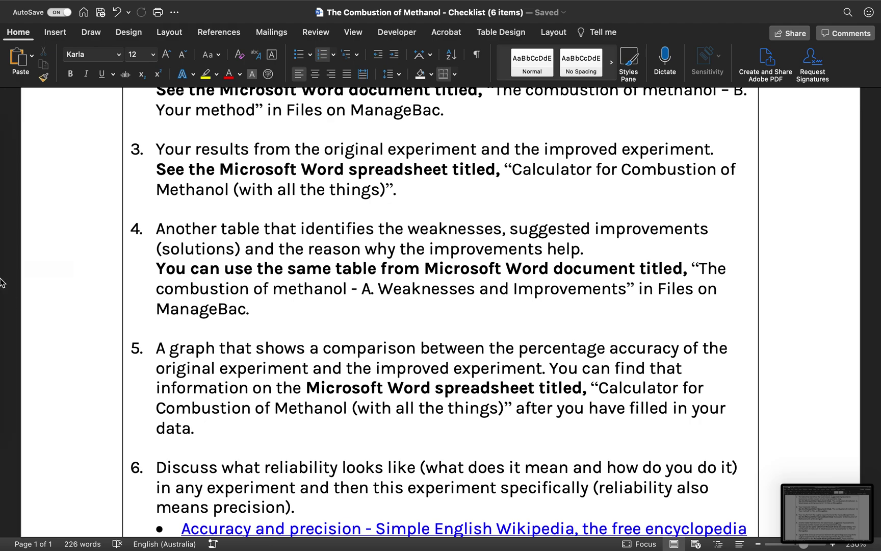
mouse_move(4, 262)
click(18, 174)
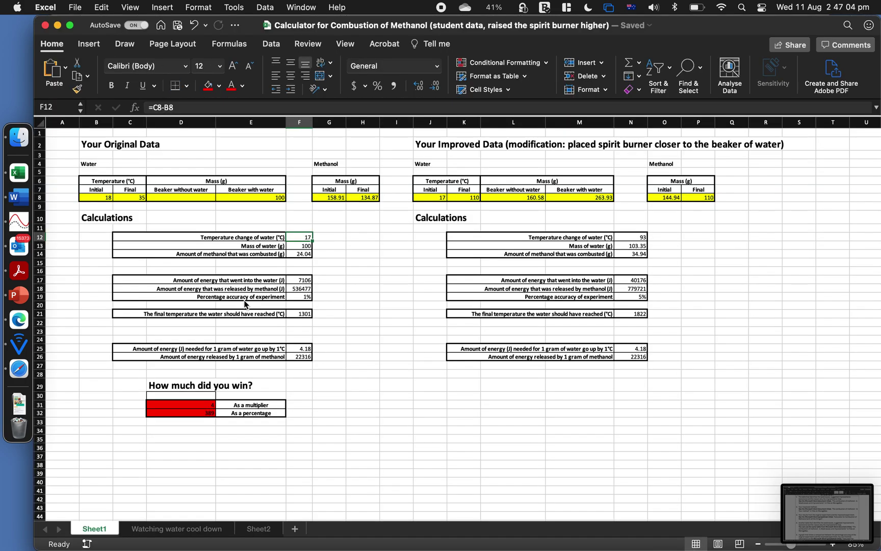
click(375, 321)
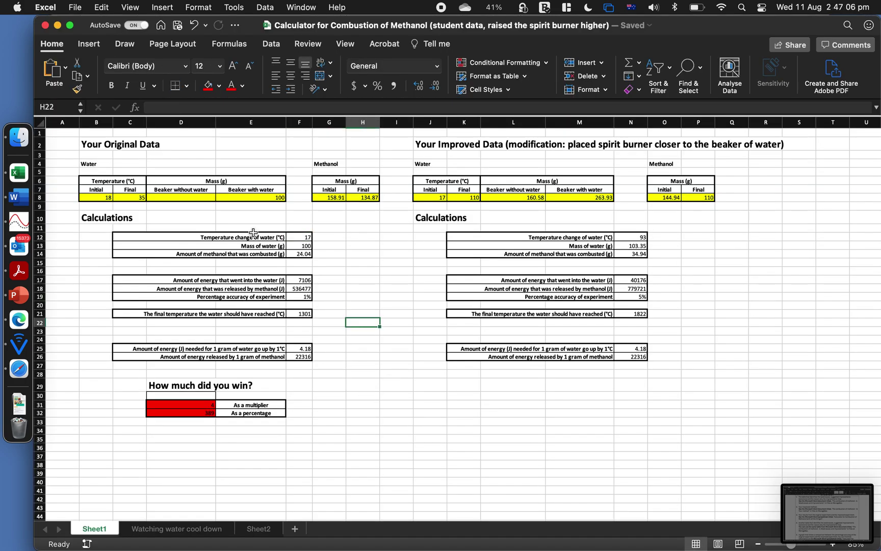
scroll(253, 232, up, 3)
scroll(253, 233, up, 5)
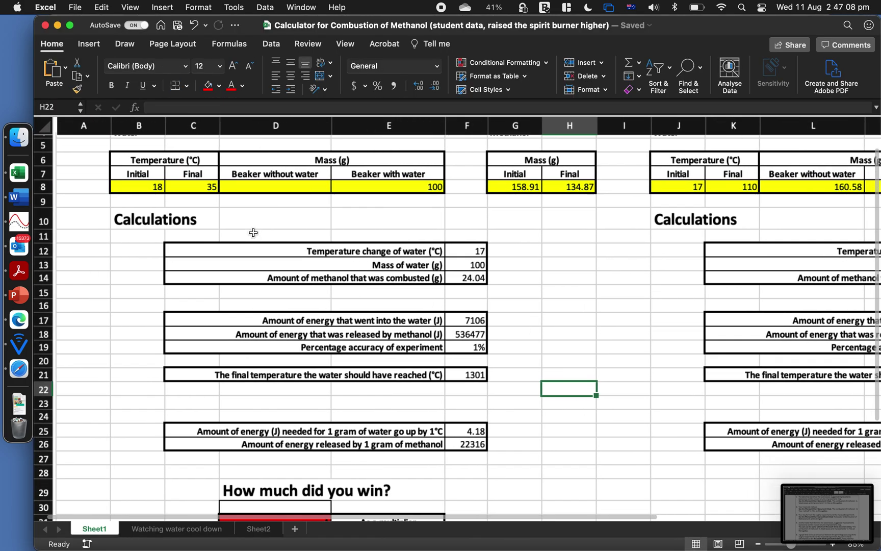
scroll(253, 232, right, 5)
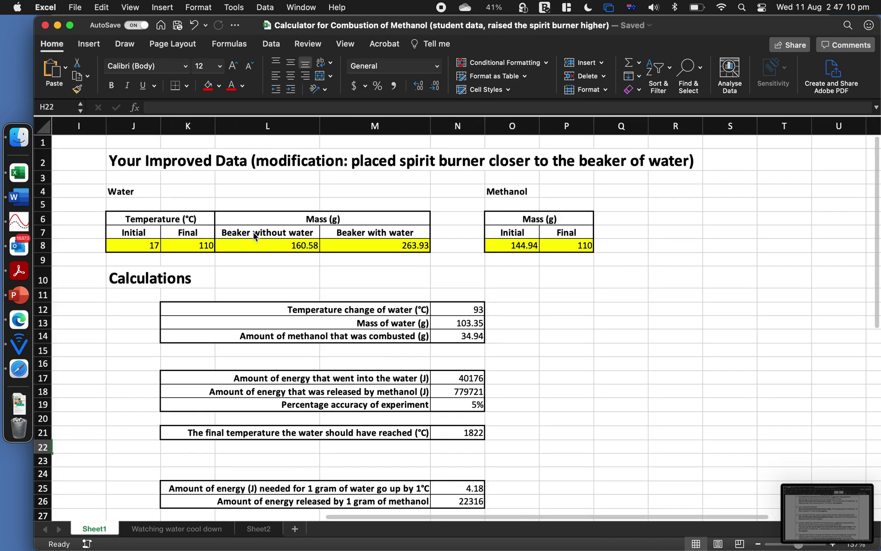
scroll(253, 235, left, 5)
scroll(254, 235, down, 5)
scroll(253, 235, left, 2)
scroll(254, 235, up, 3)
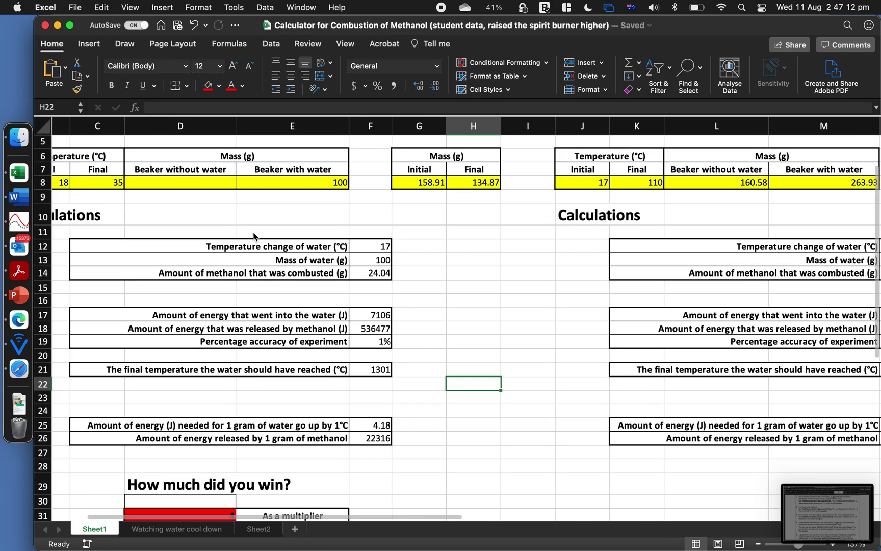
scroll(253, 235, down, 3)
scroll(254, 236, right, 1)
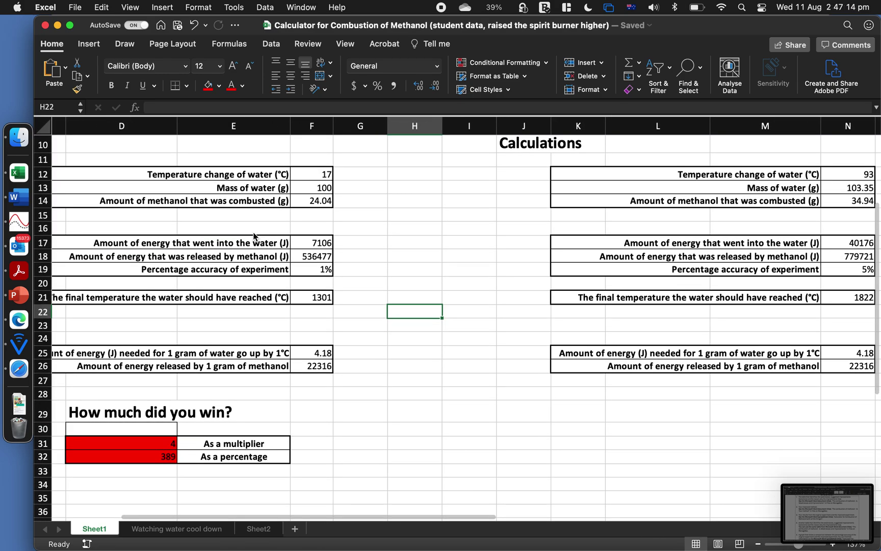
scroll(253, 236, down, 2)
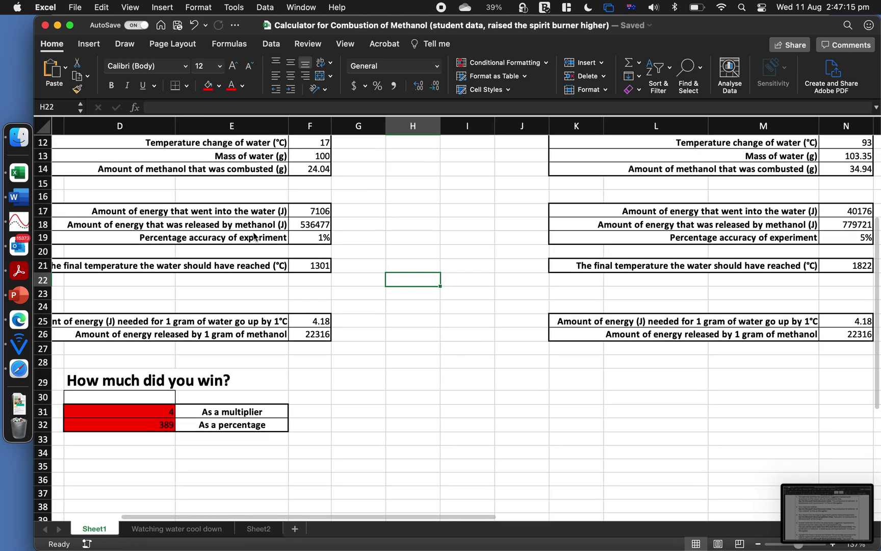
click(317, 240)
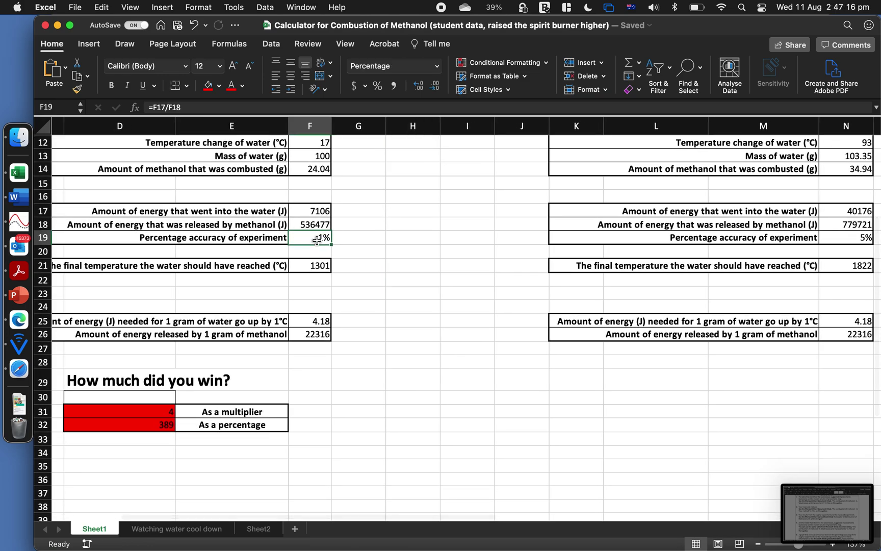
Step: Fill the original Percentage accuracy of experiment row (C19:F19) light blue
click(183, 238)
drag(299, 238, 352, 238)
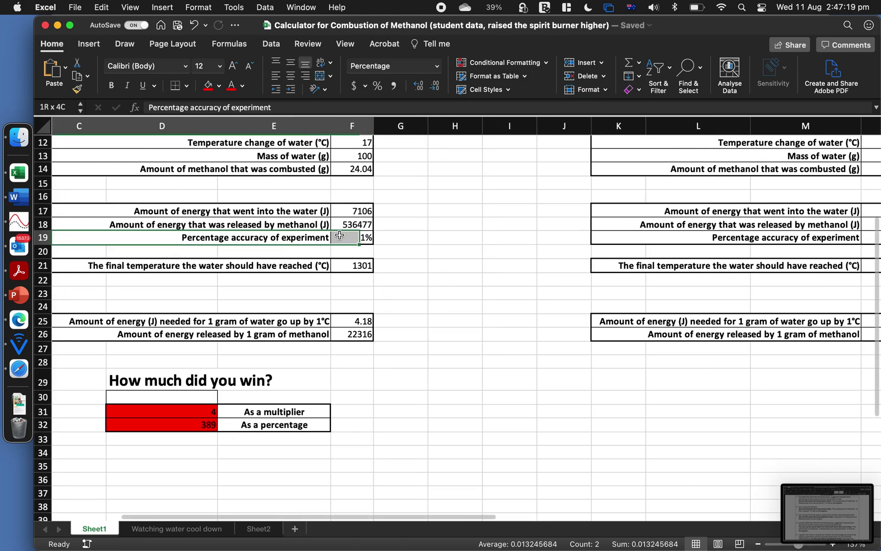
click(220, 87)
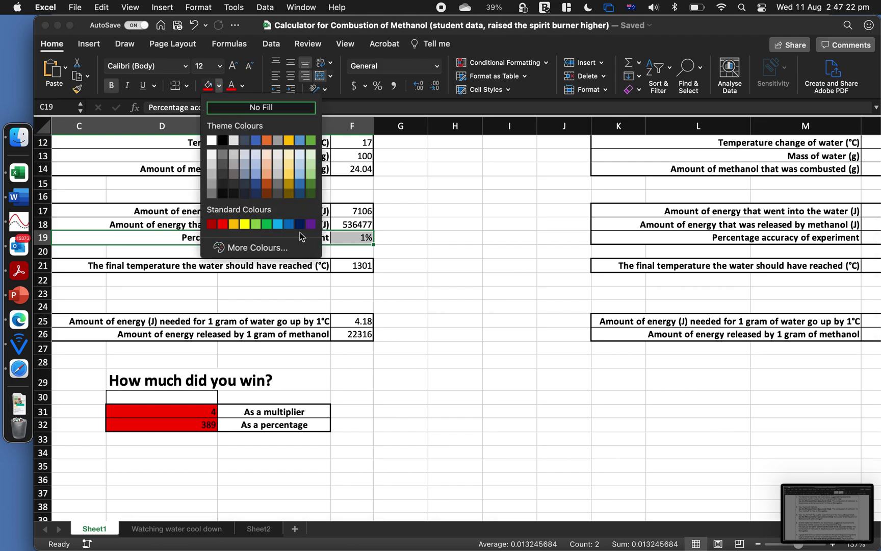
click(279, 226)
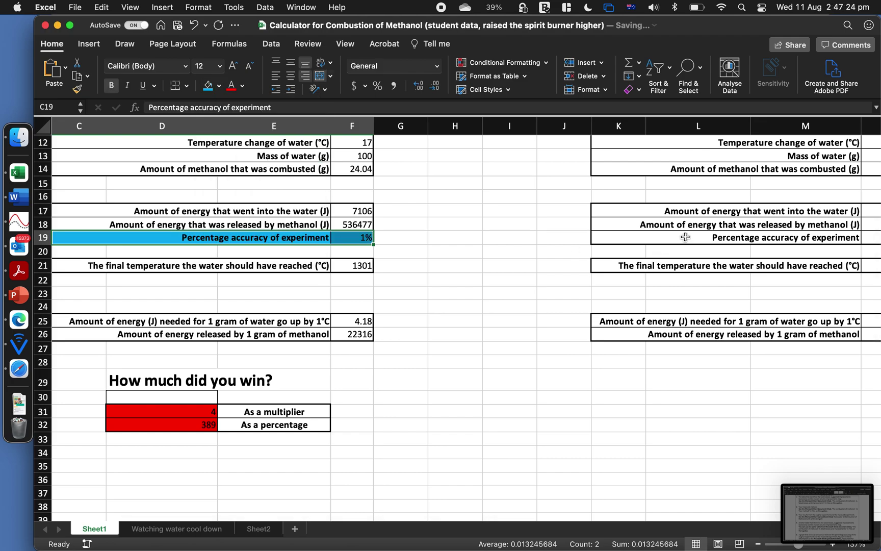
Step: Repeat the light-blue fill on the improved accuracy row K19:N19 with Cmd+Y
click(819, 237)
drag(819, 237, 869, 238)
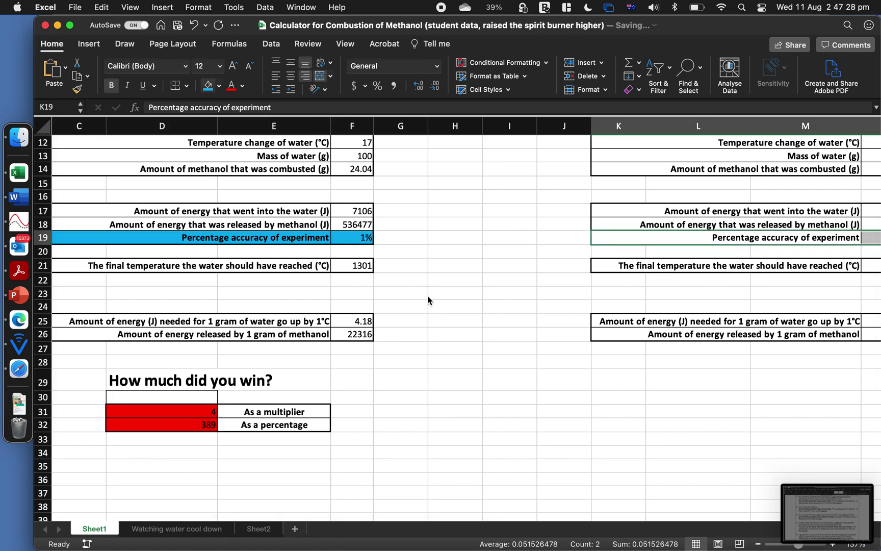
key(super+y)
scroll(427, 295, right, 3)
scroll(427, 295, up, 1)
click(451, 302)
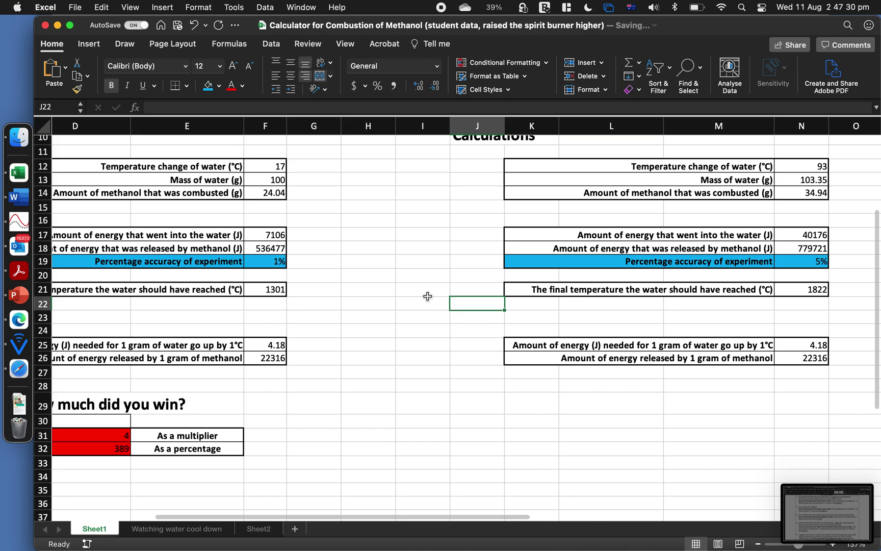
Step: Look over the shaded rows, then return to the Word checklist
scroll(276, 298, up, 2)
scroll(276, 298, left, 1)
scroll(276, 299, up, 1)
scroll(276, 299, left, 1)
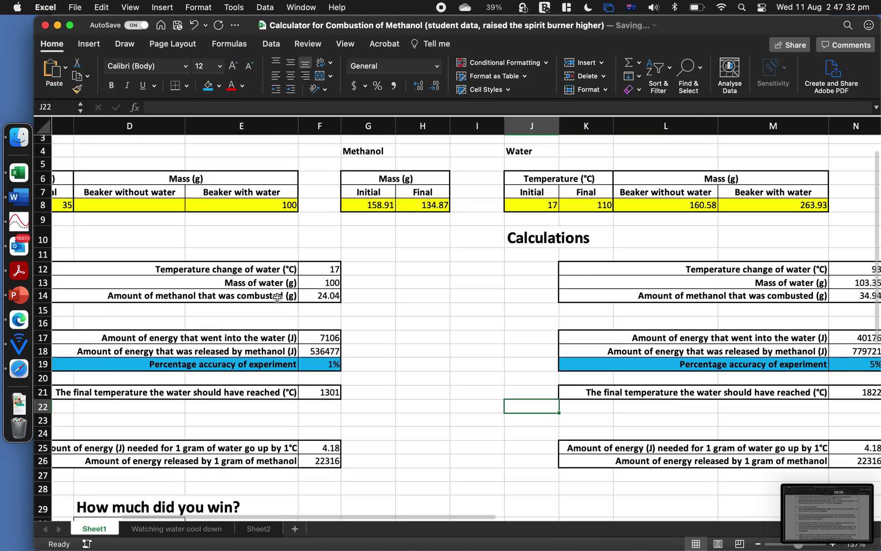
scroll(276, 298, down, 3)
scroll(277, 297, right, 1)
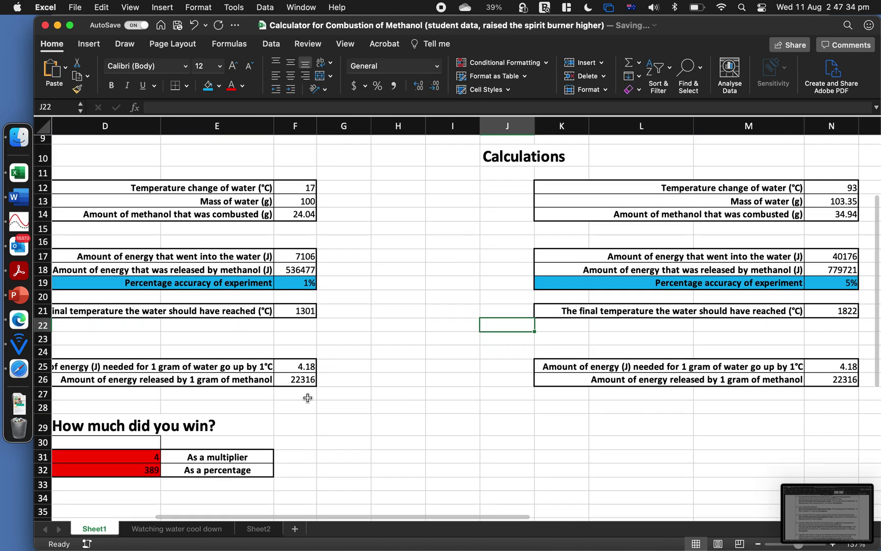
scroll(367, 307, down, 1)
scroll(367, 307, right, 1)
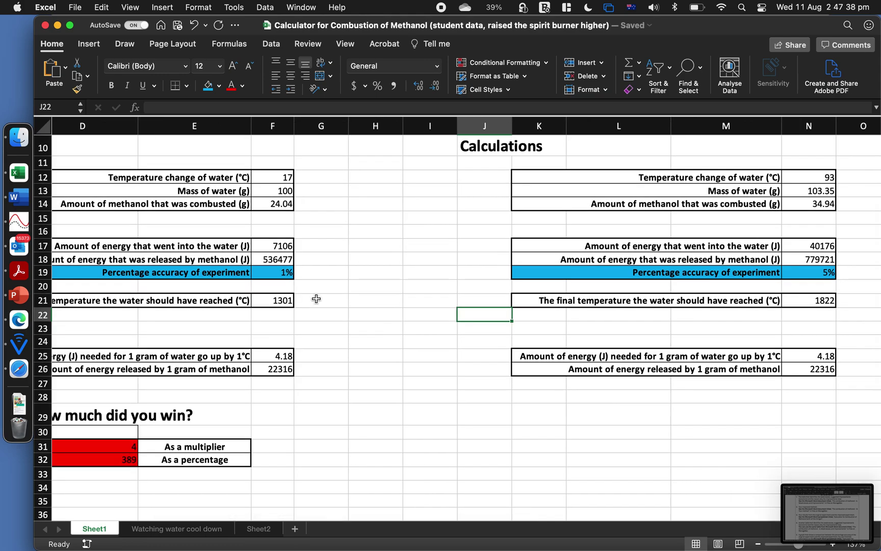
click(19, 197)
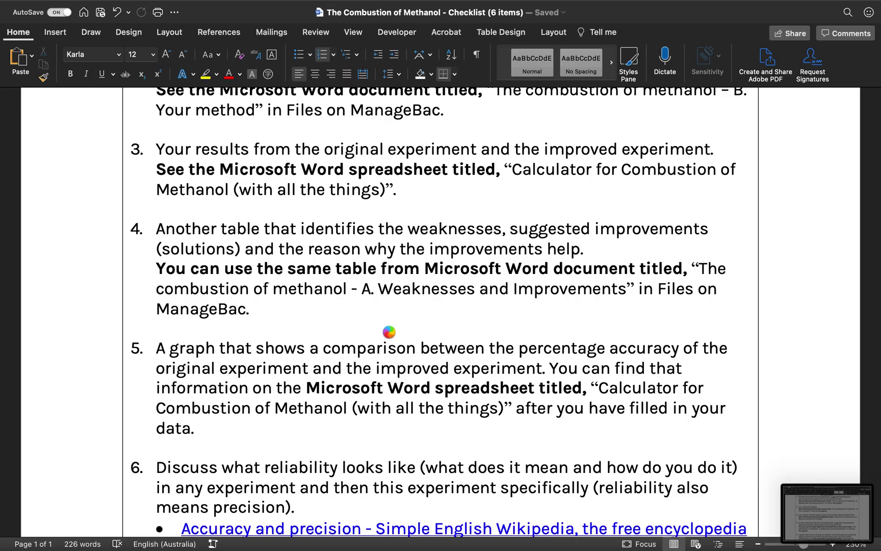
Step: Insert a page break below the checklist table with Cmd+Enter
scroll(390, 331, down, 10)
click(218, 284)
scroll(218, 284, down, 1)
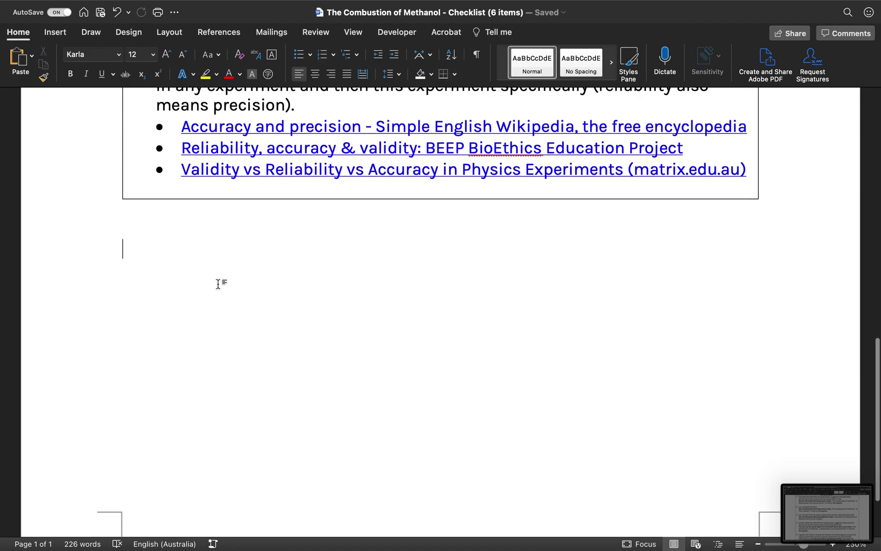
scroll(218, 284, down, 2)
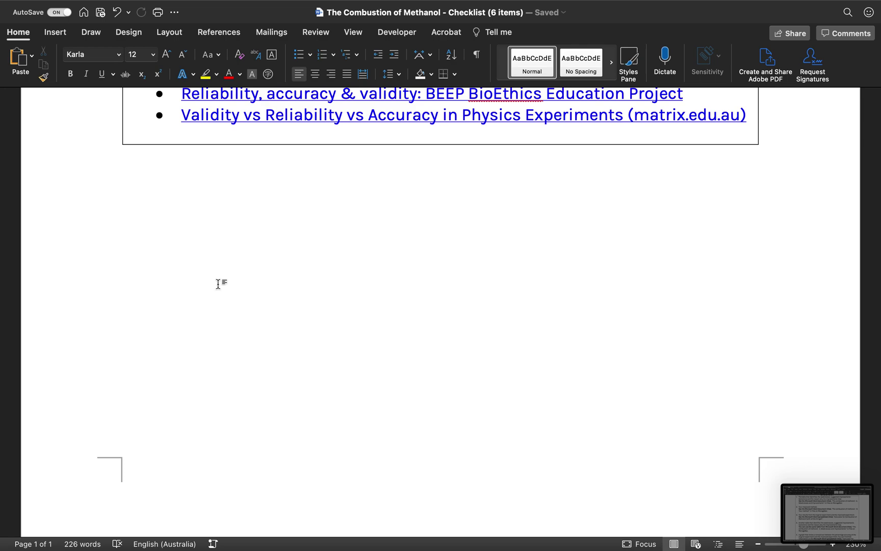
key(super+Return)
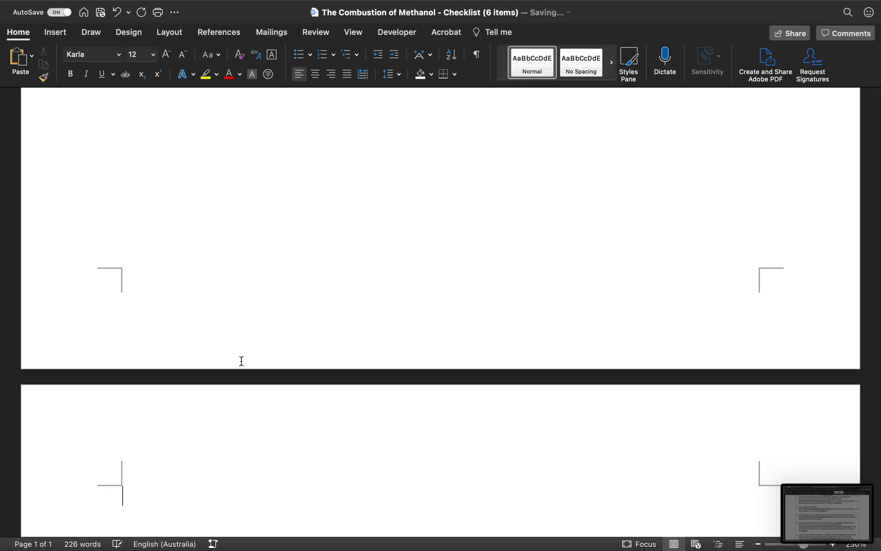
Step: Type the heading '5. Bar graph', add an empty line, and make the heading bold
scroll(242, 360, down, 5)
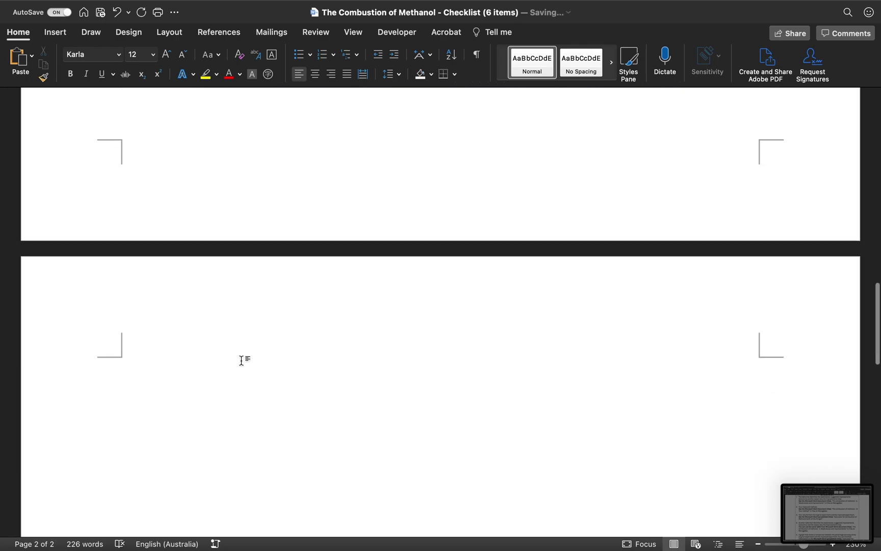
text(5)
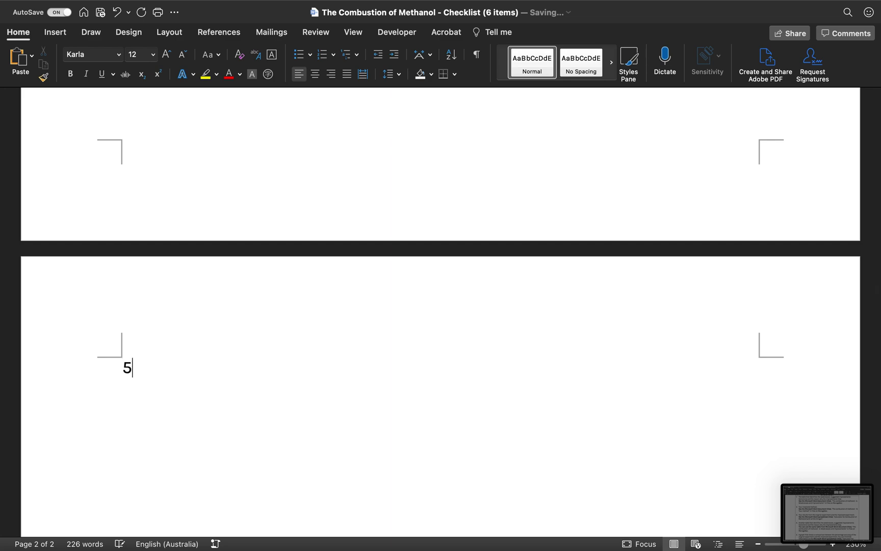
text(. Bar graph)
key(Return)
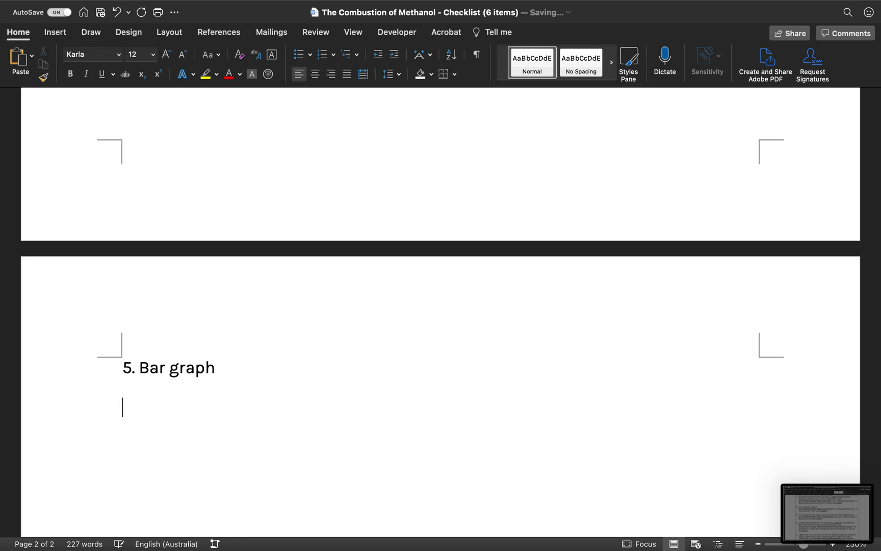
triple_click(238, 367)
key(super+b)
key(Down)
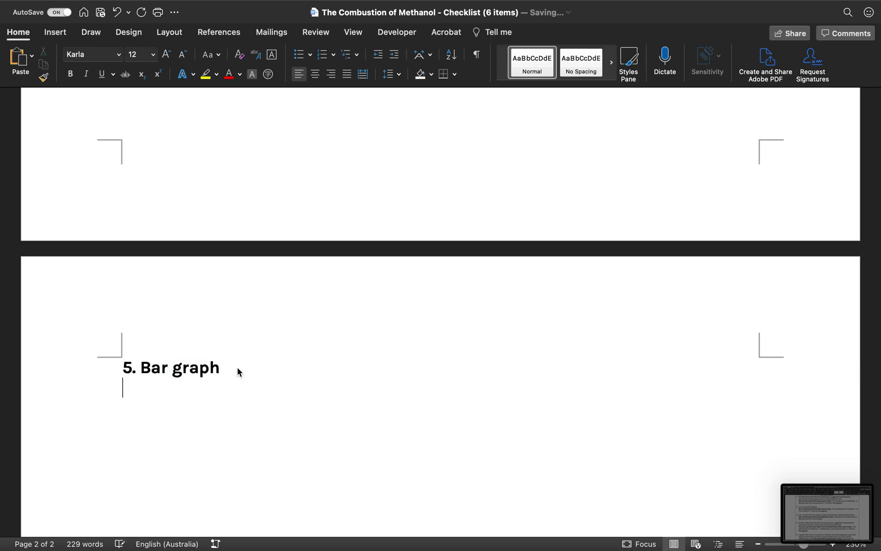
Step: Insert a 100% Stacked Bar chart via Insert > Chart and wait for its Excel data sheet
click(60, 35)
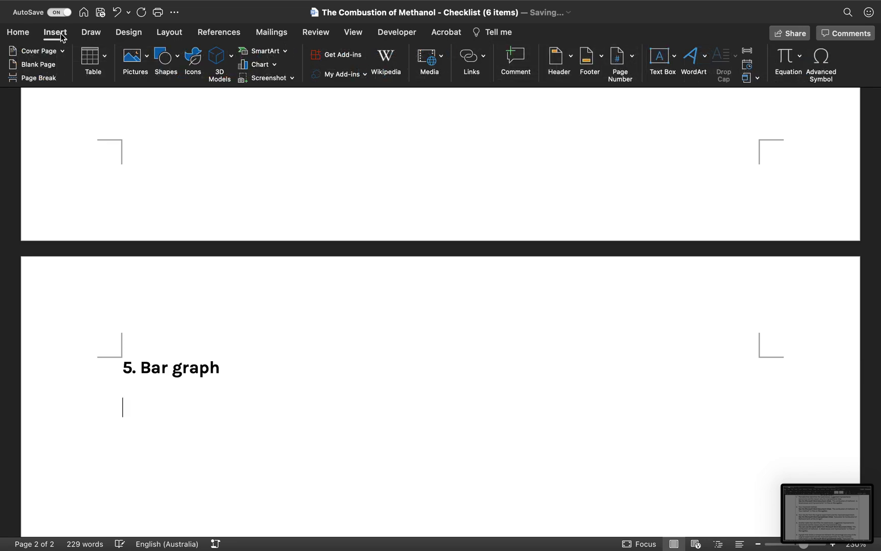
click(263, 68)
mouse_move(351, 85)
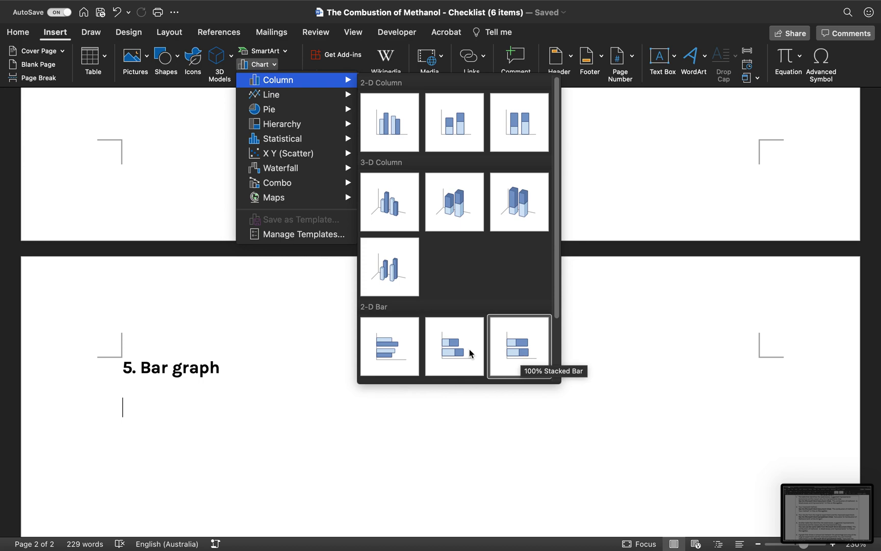
click(524, 350)
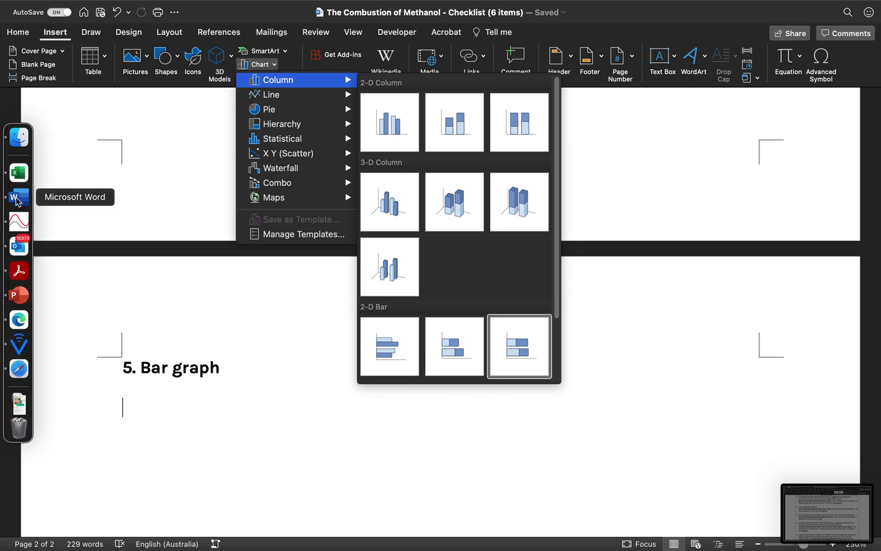
mouse_move(3, 261)
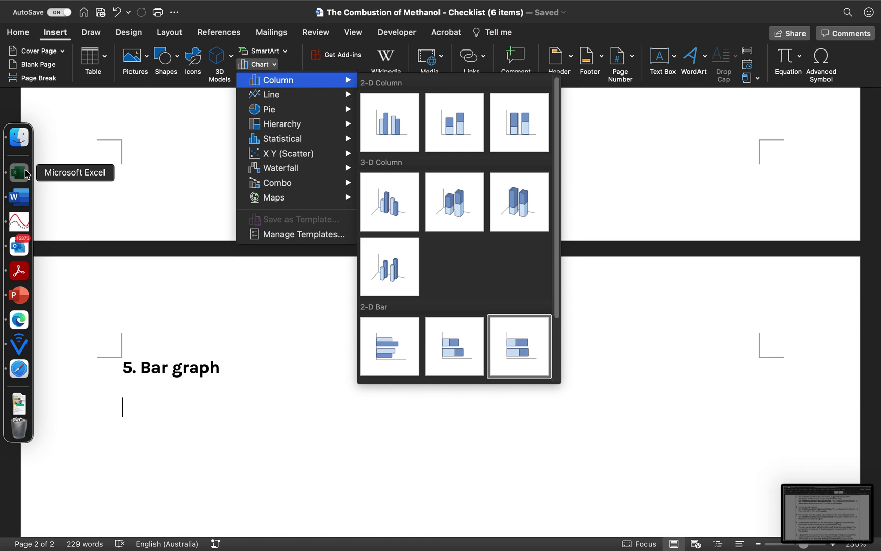
right_click(25, 174)
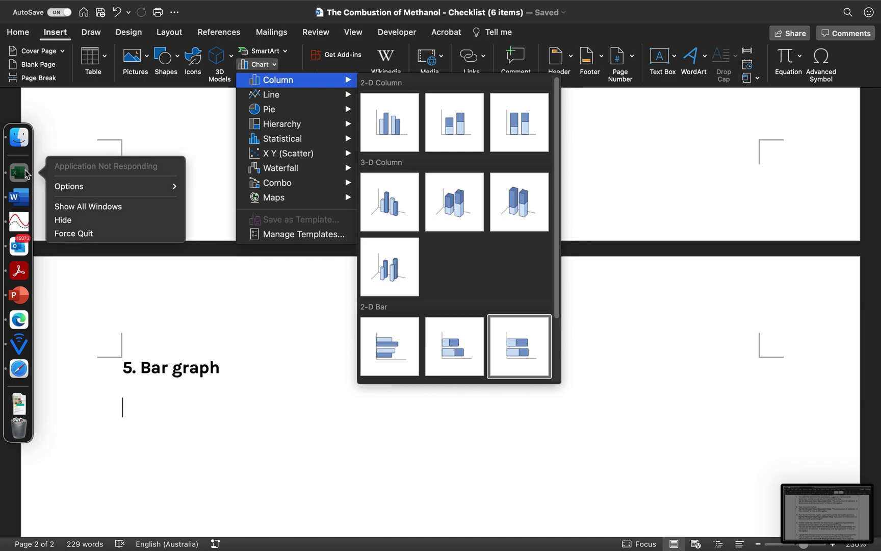
click(26, 174)
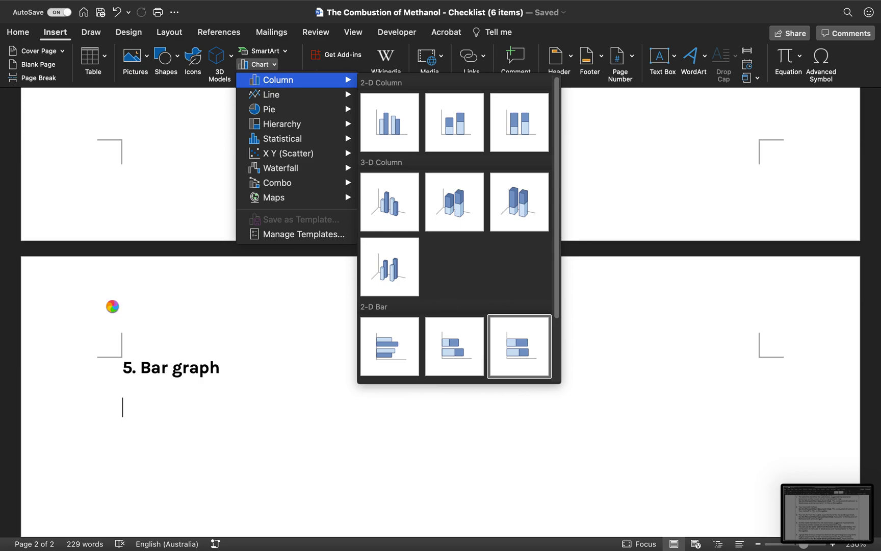
mouse_move(10, 294)
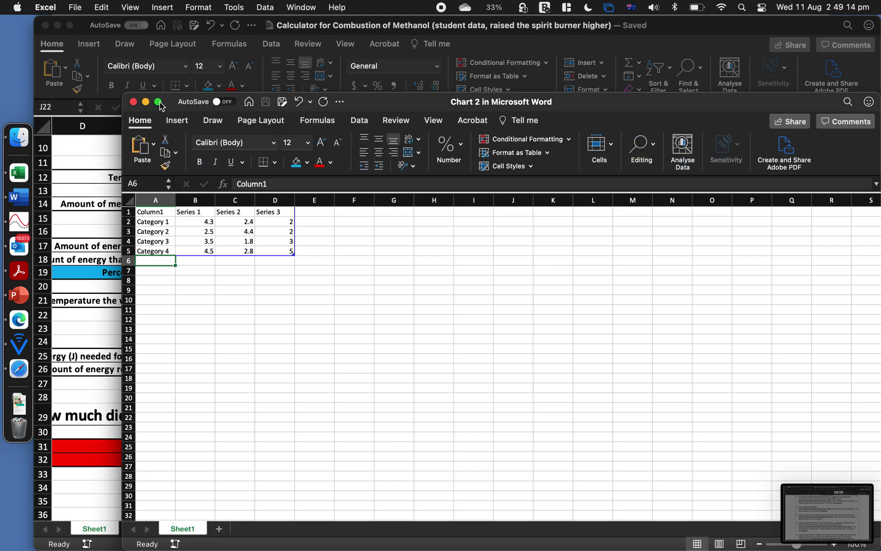
Step: Enlarge the data window and clear the Category 3 and Category 4 rows
click(160, 104)
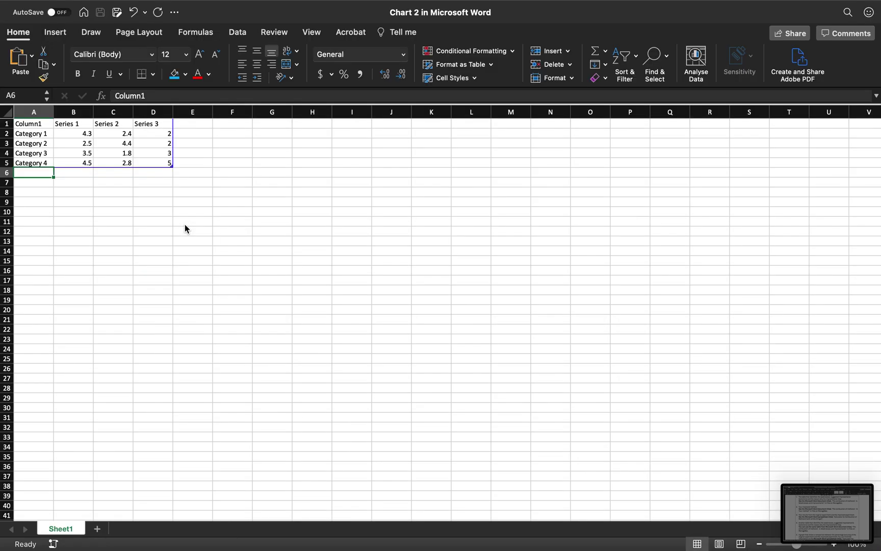
click(57, 152)
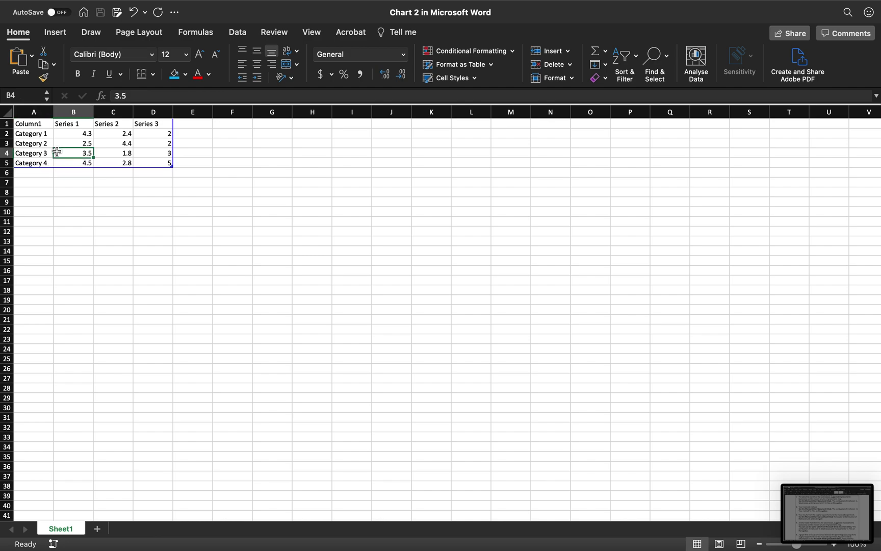
click(5, 154)
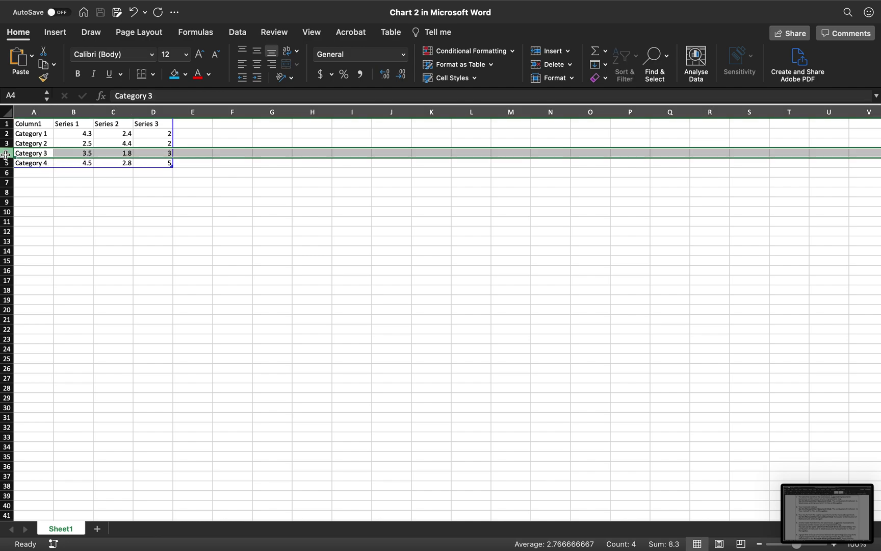
scroll(162, 180, up, 5)
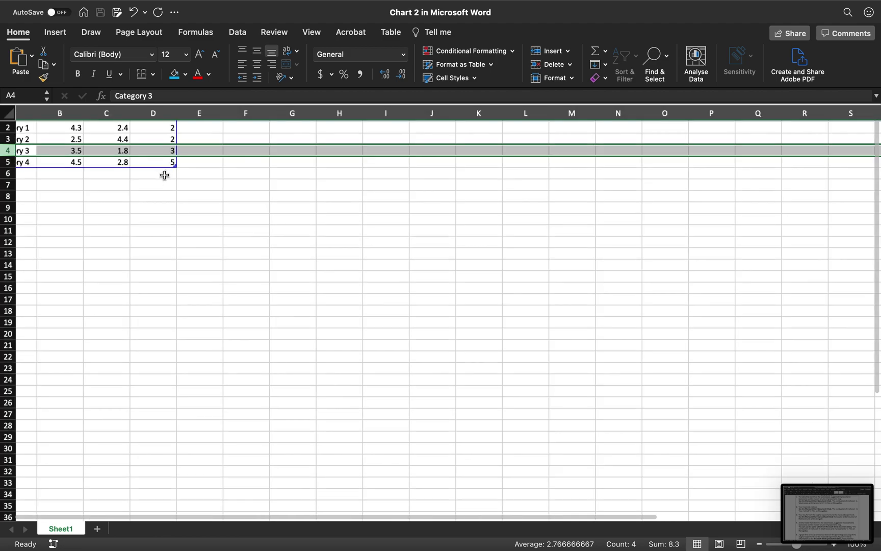
scroll(164, 175, left, 3)
scroll(166, 178, up, 3)
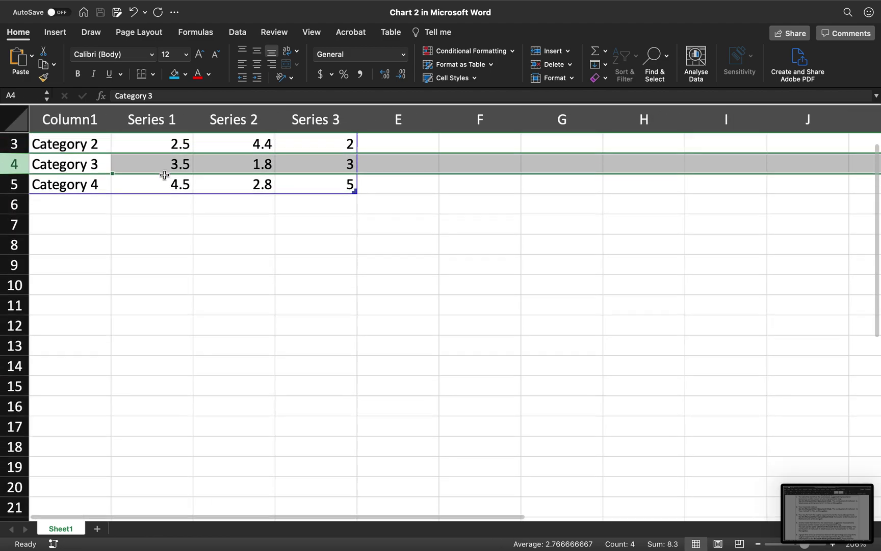
drag(152, 263, 309, 221)
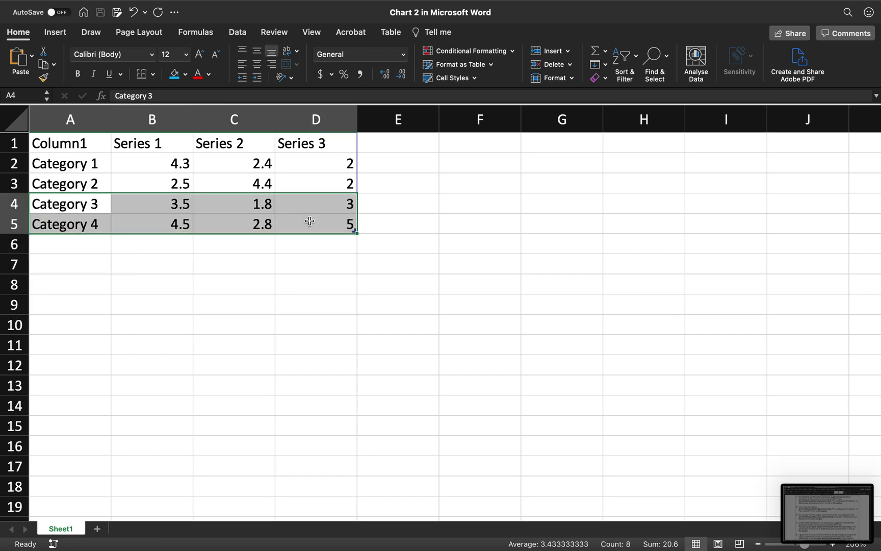
key(Delete)
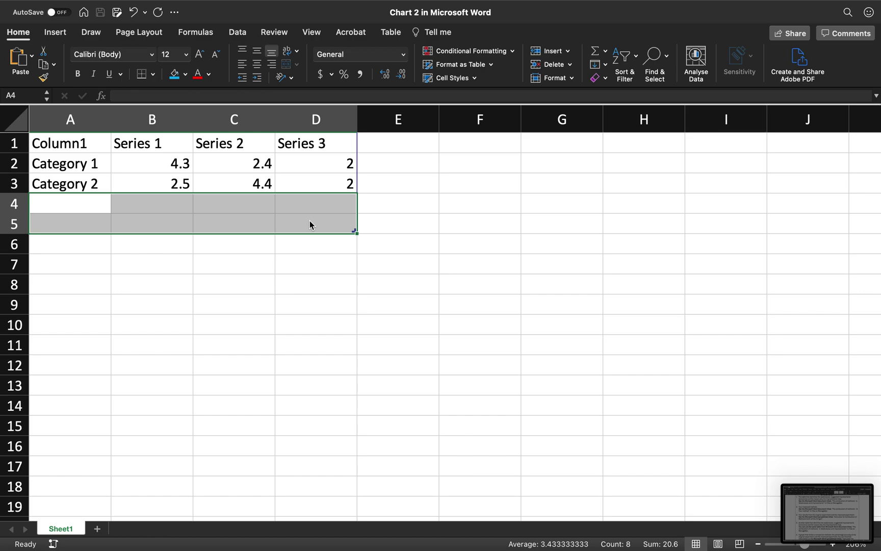
click(311, 285)
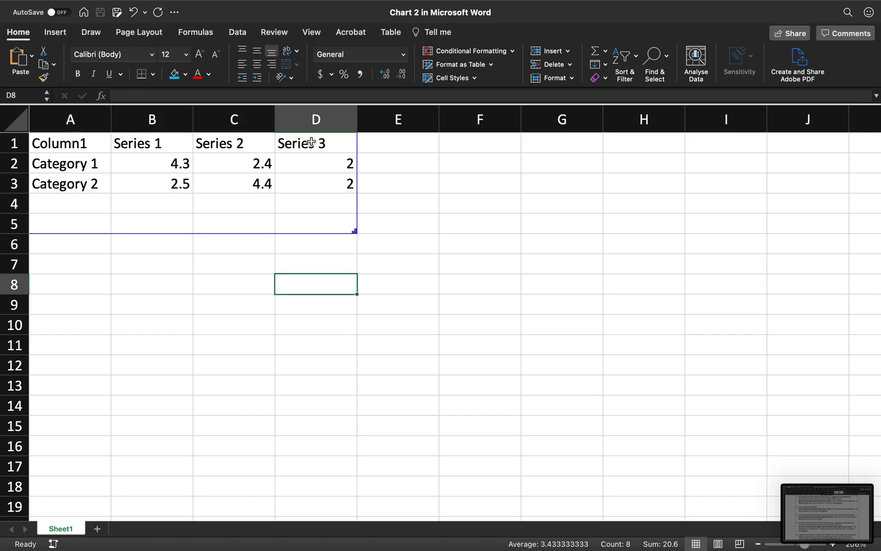
Step: Clear Series 3's header and values, then delete column D entirely
drag(304, 144, 305, 233)
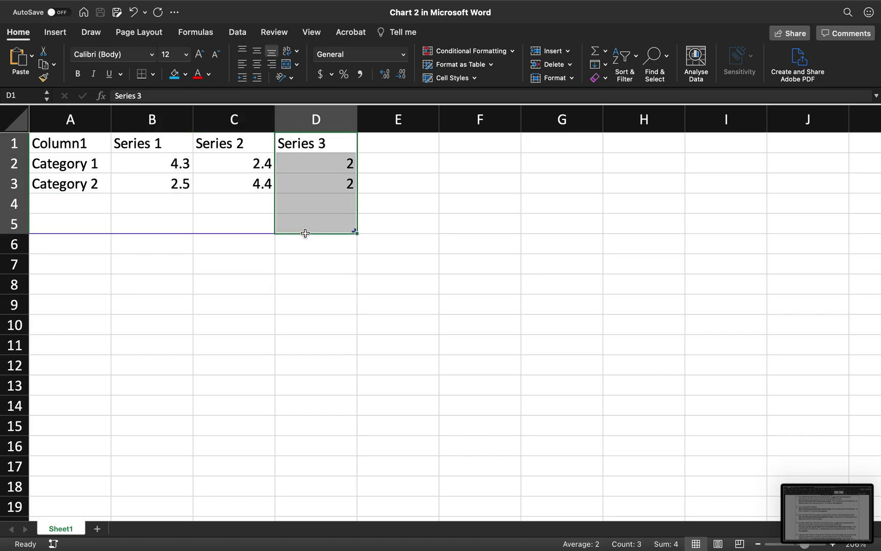
key(Delete)
click(325, 199)
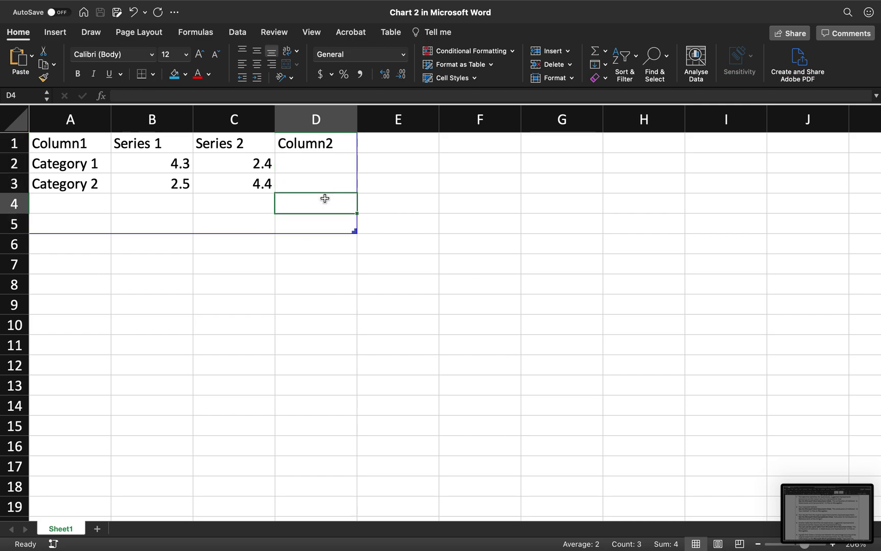
click(313, 143)
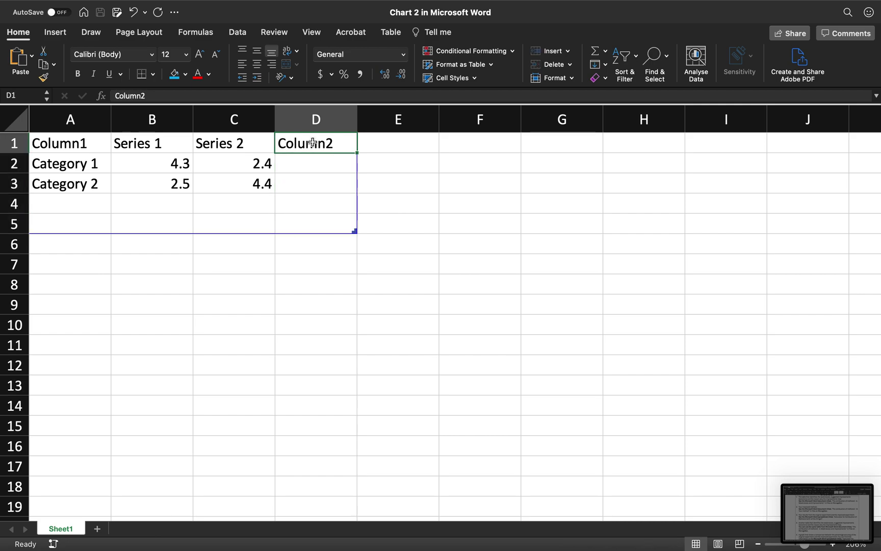
click(315, 123)
right_click(315, 126)
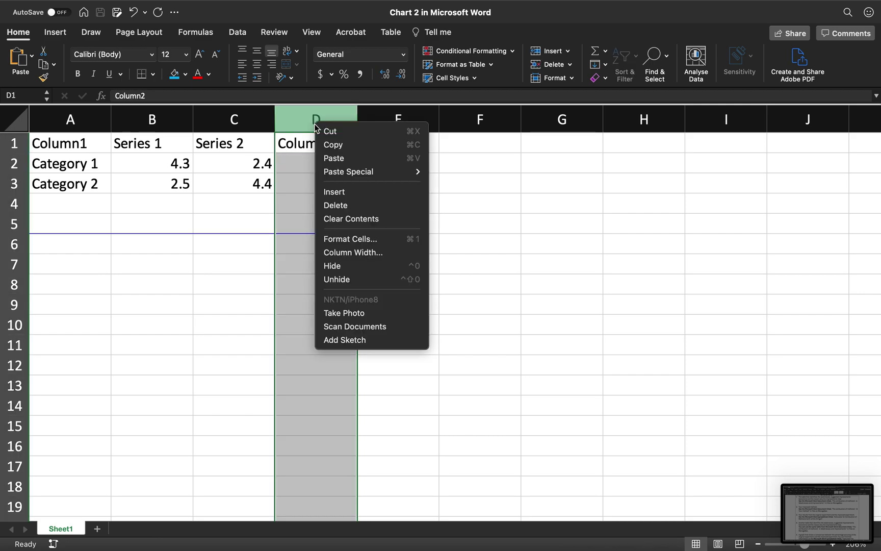
click(222, 306)
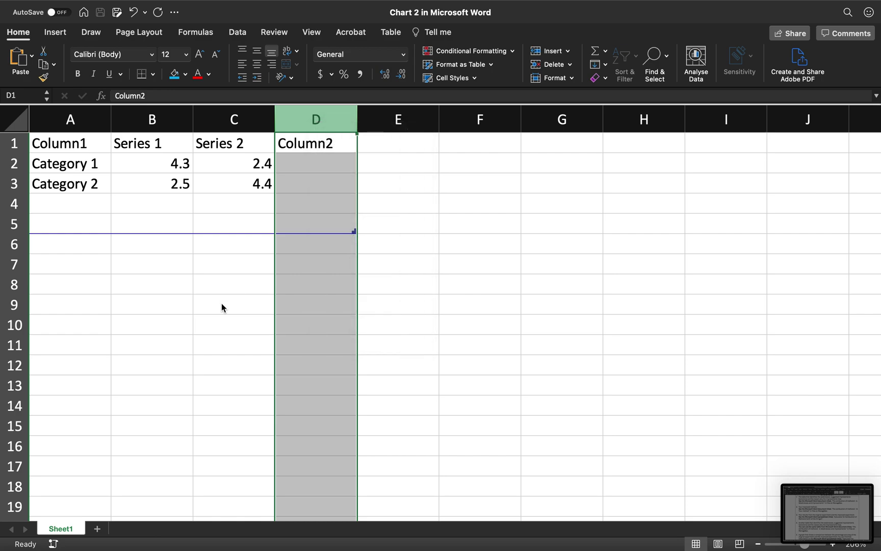
right_click(313, 126)
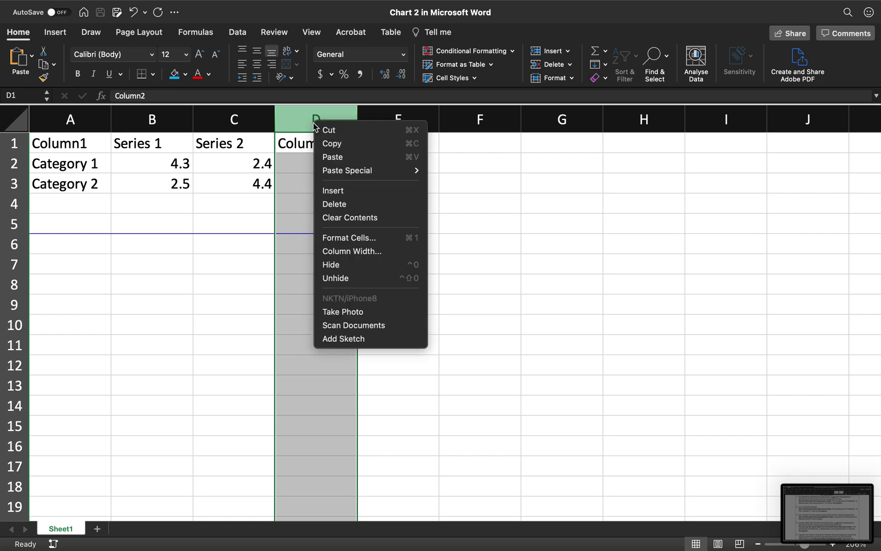
click(356, 205)
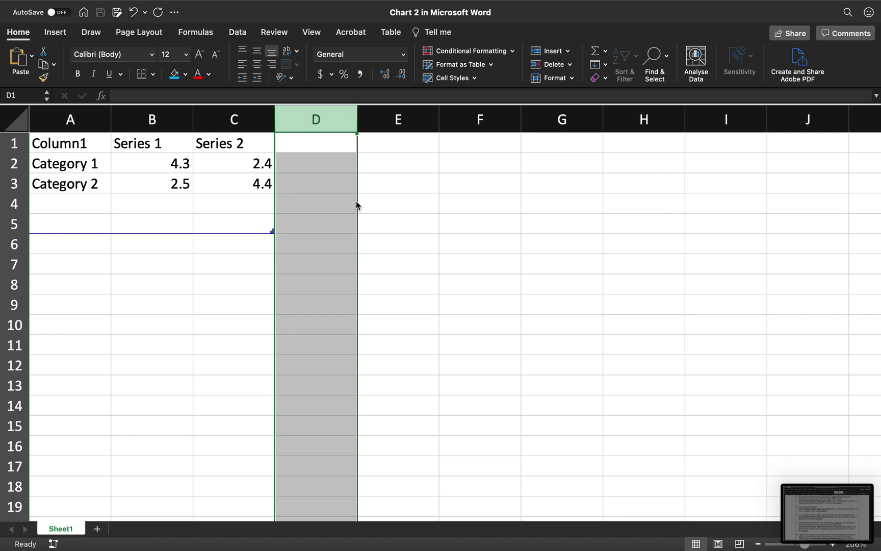
click(265, 281)
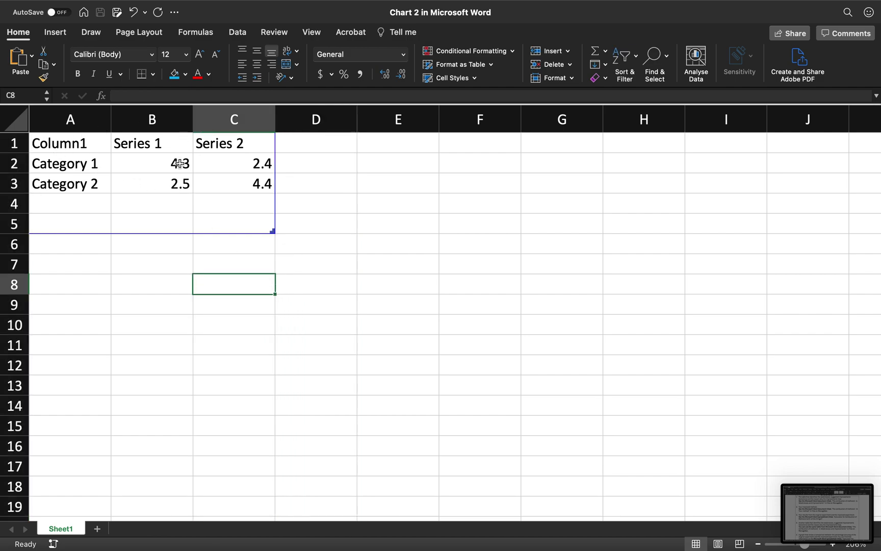
Step: Rename the category labels in A2 and A3 to Original and Improved
click(62, 170)
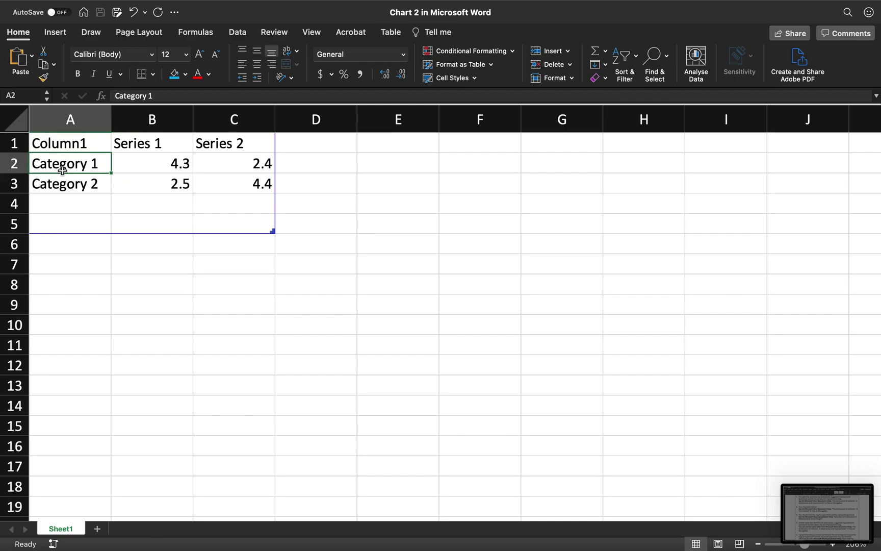
text(Original)
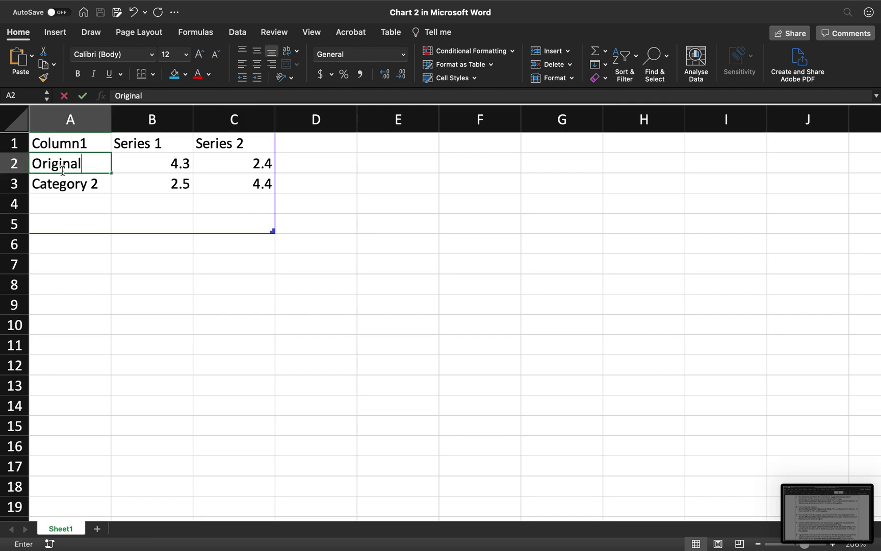
key(Return)
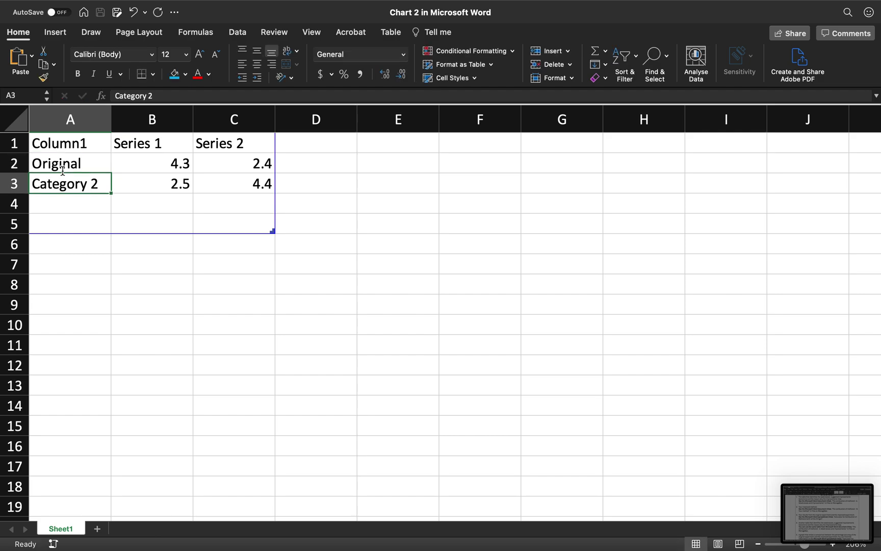
text(Improved)
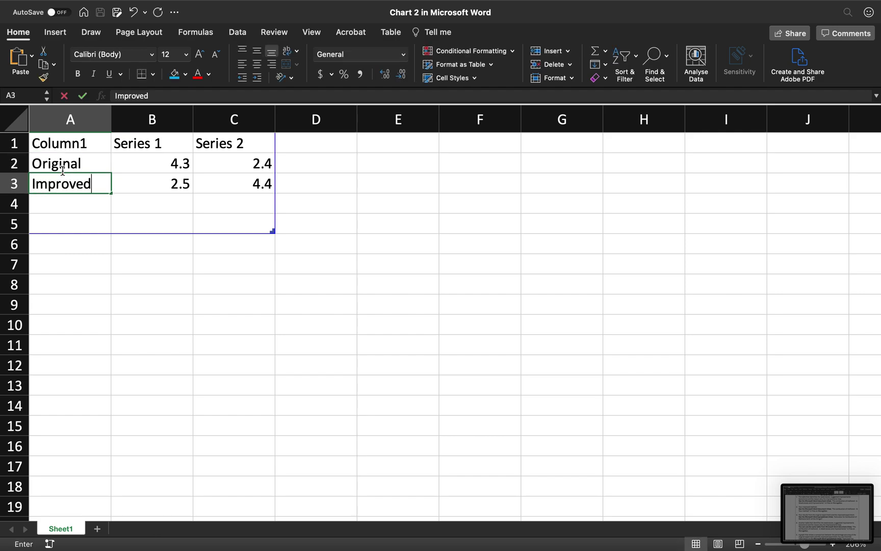
key(Tab)
key(Up)
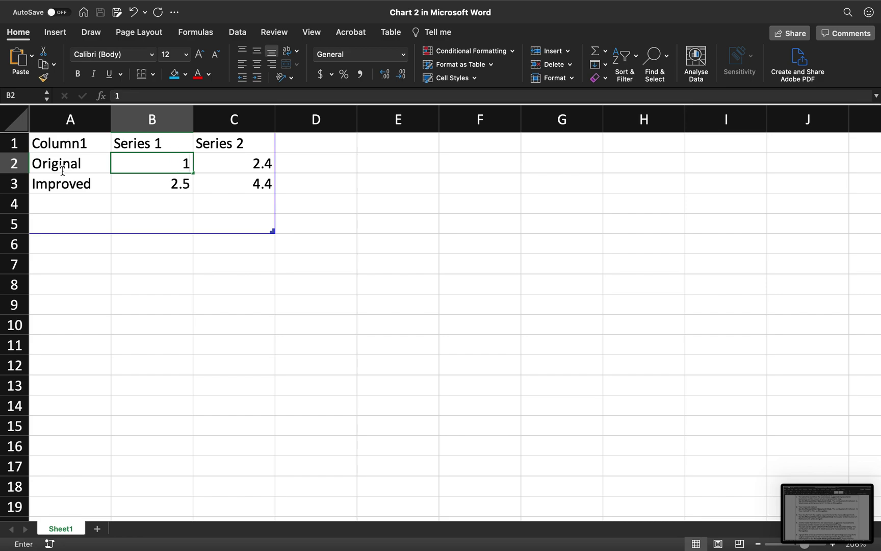
Step: Enter 1 in B2 and 99 in C2 for the Original row
text(1)
key(Tab)
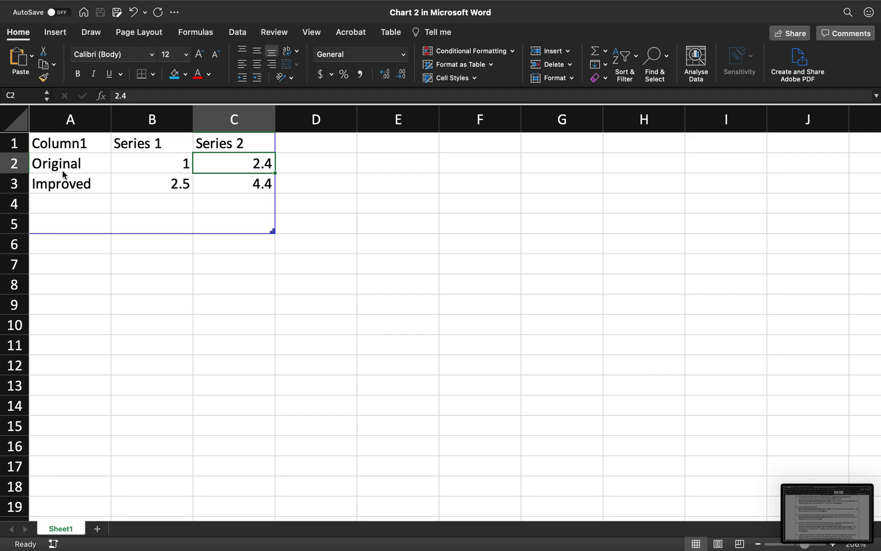
key(Return)
key(Up)
key(Right)
key(Left)
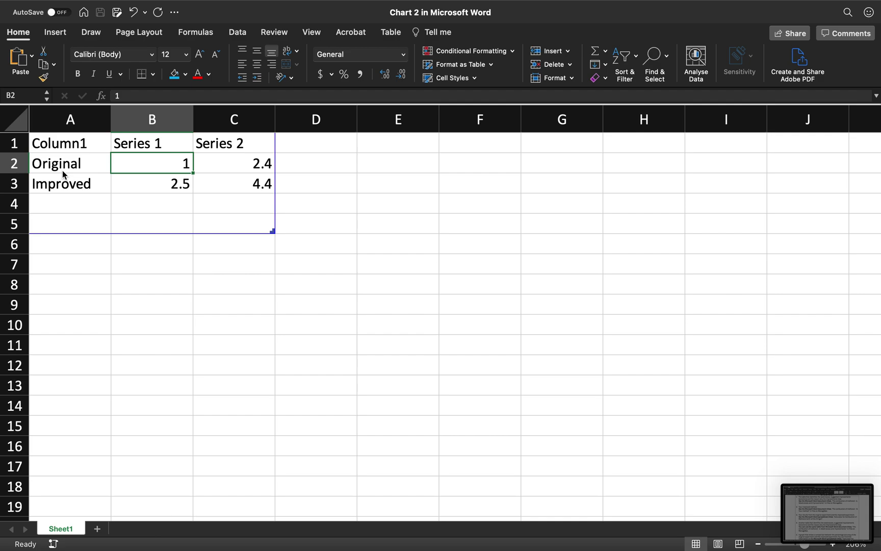
key(Right)
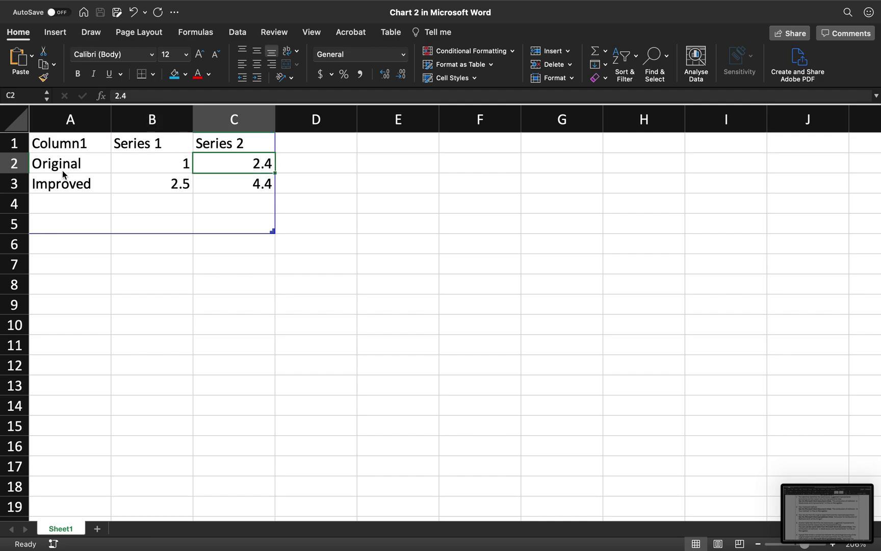
text(99)
key(Return)
key(Left)
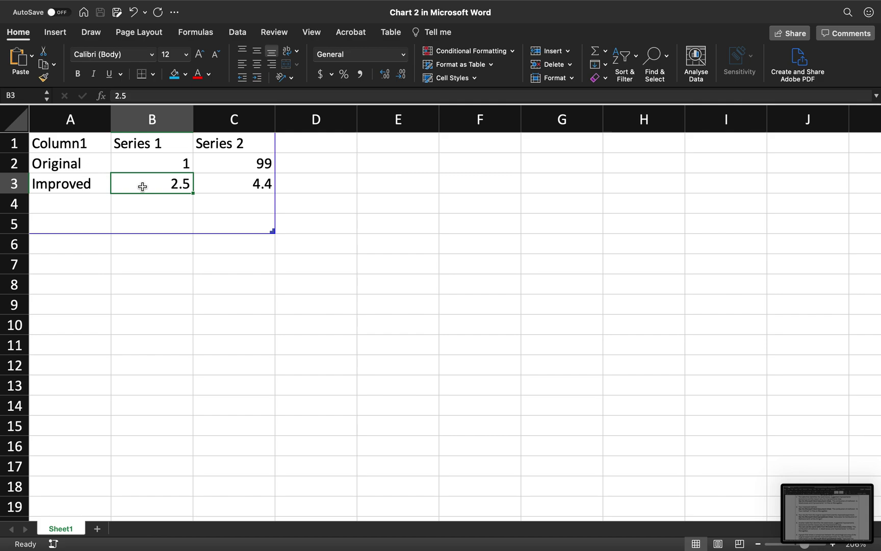
Step: Enter 5 in B3 and 95 in C3 for the Improved row
text(5)
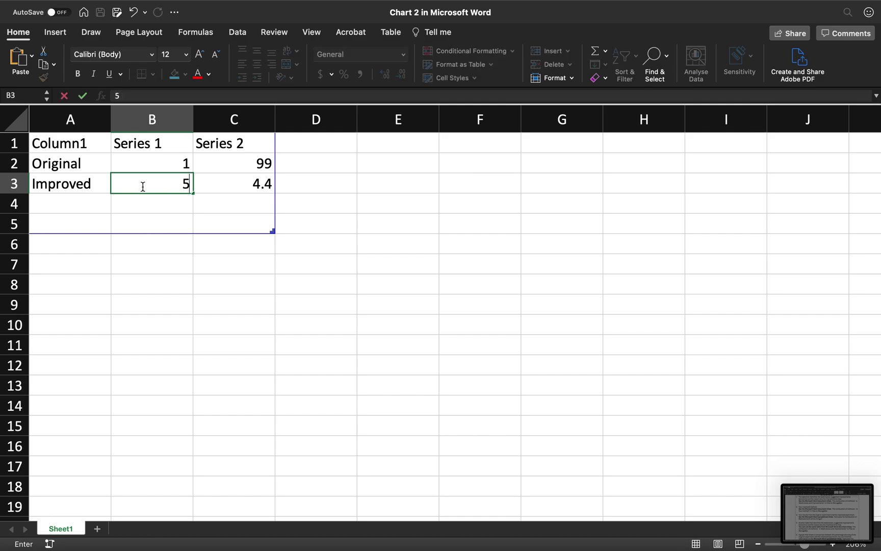
key(Tab)
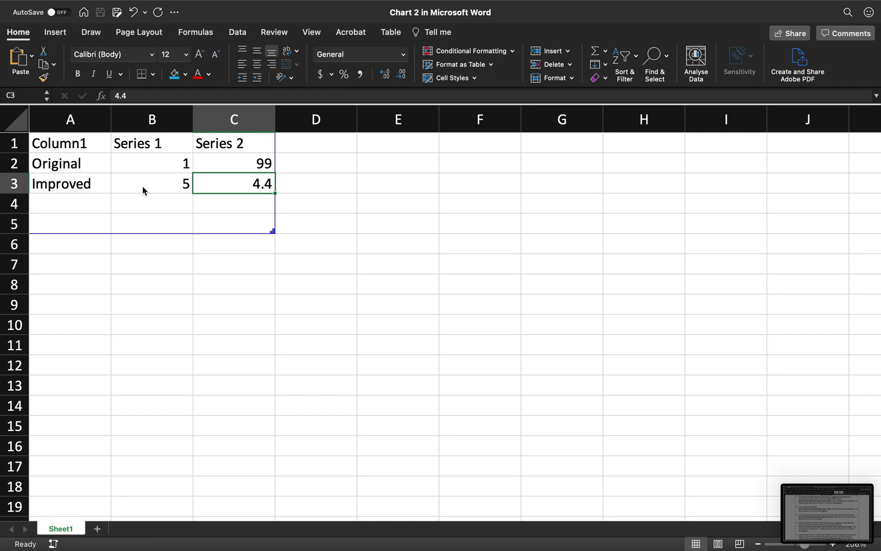
text(95)
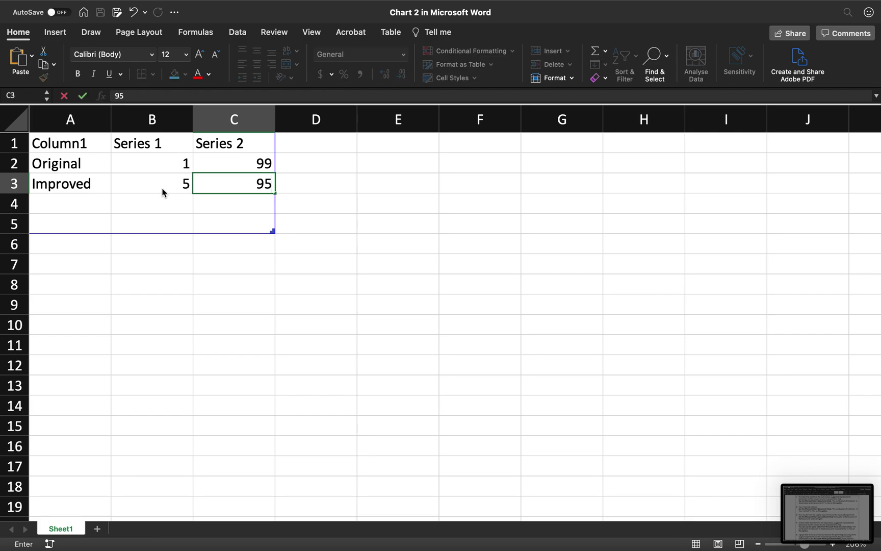
click(271, 291)
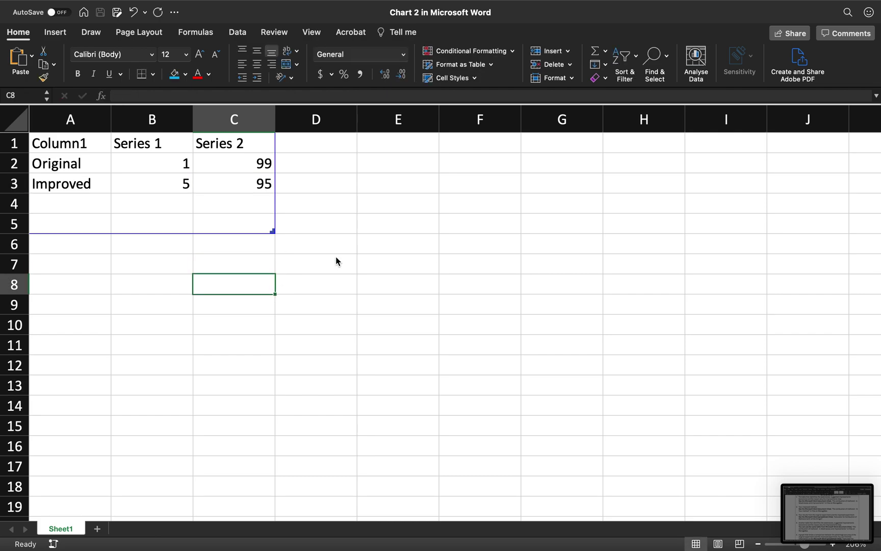
click(389, 237)
click(209, 311)
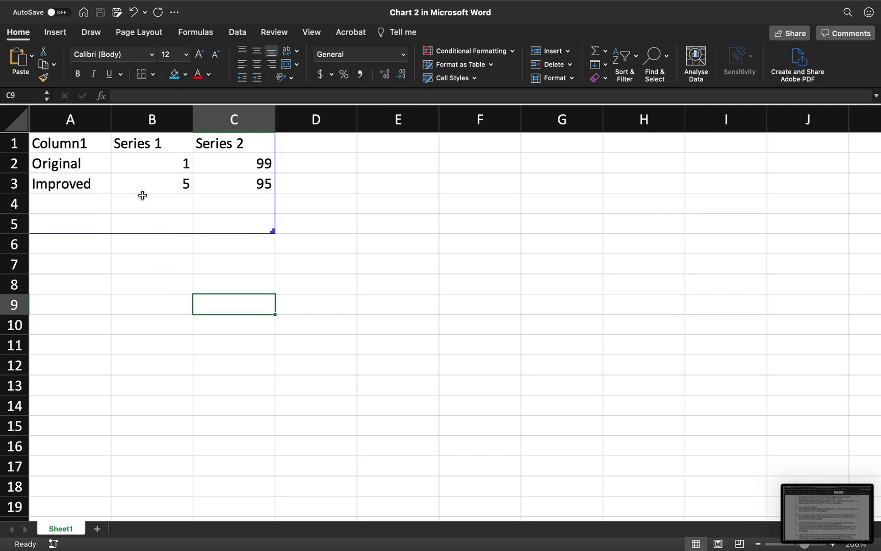
mouse_move(18, 247)
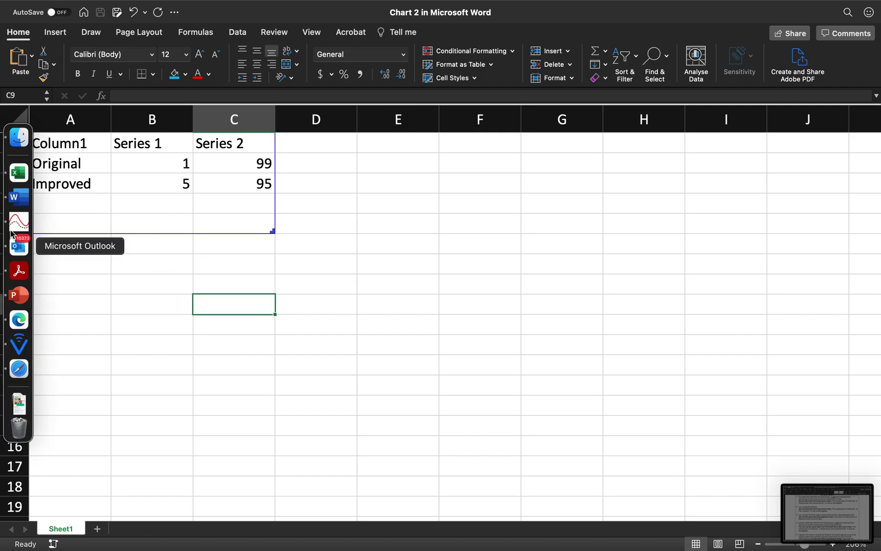
Step: In Word, select the stacked bar chart's legend and title, then return to the Excel data
right_click(18, 198)
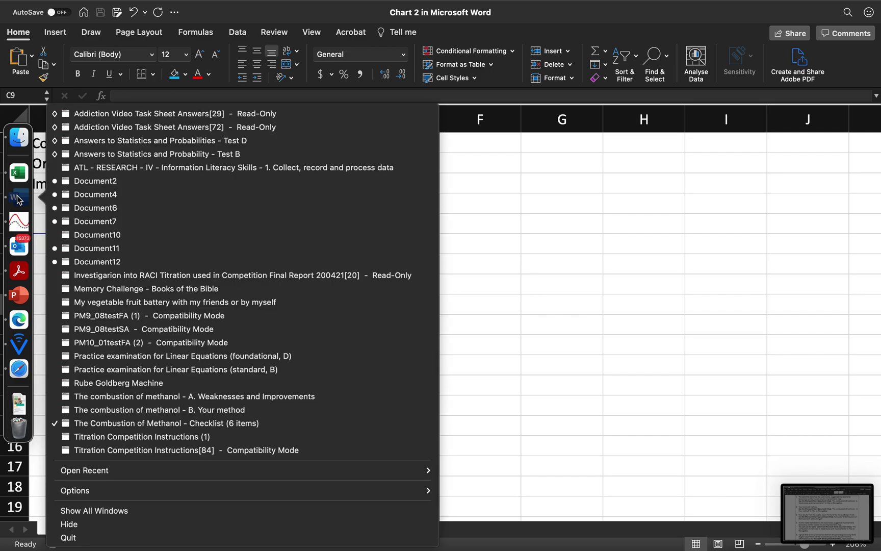
click(557, 224)
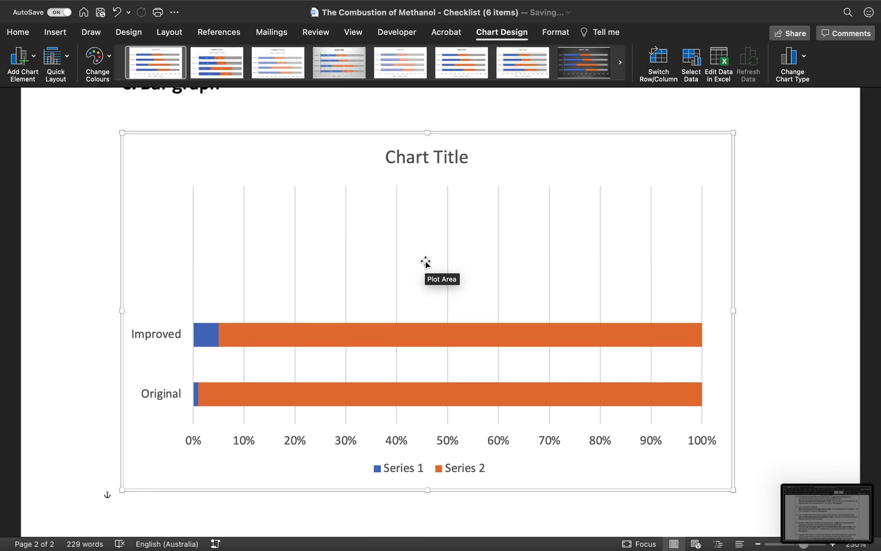
click(415, 474)
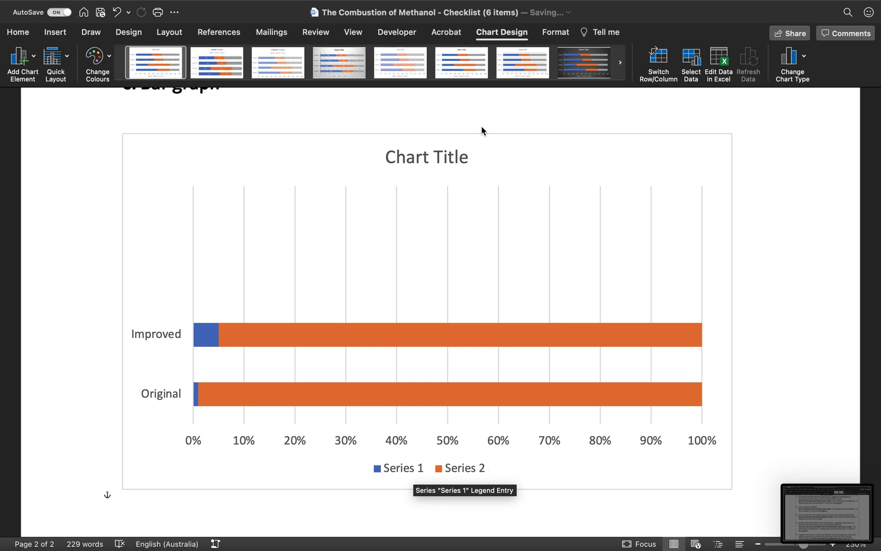
click(423, 161)
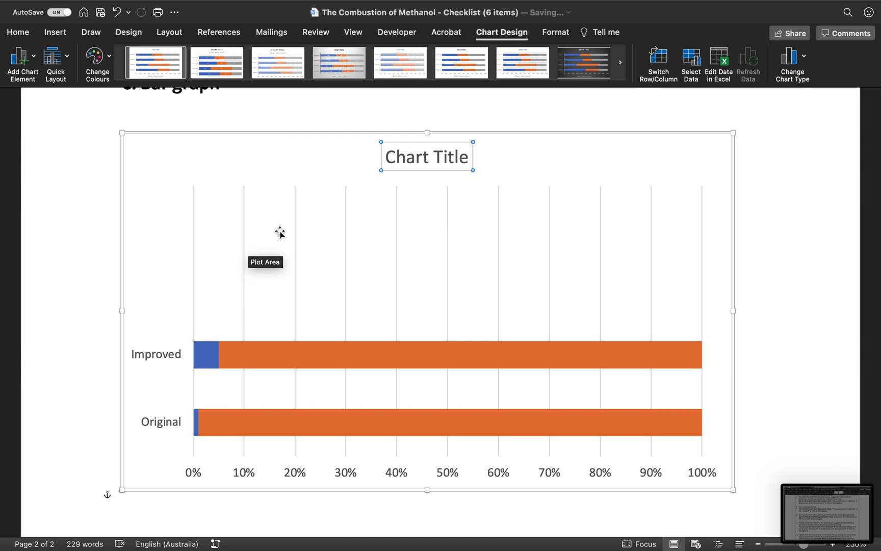
mouse_move(1, 193)
click(8, 173)
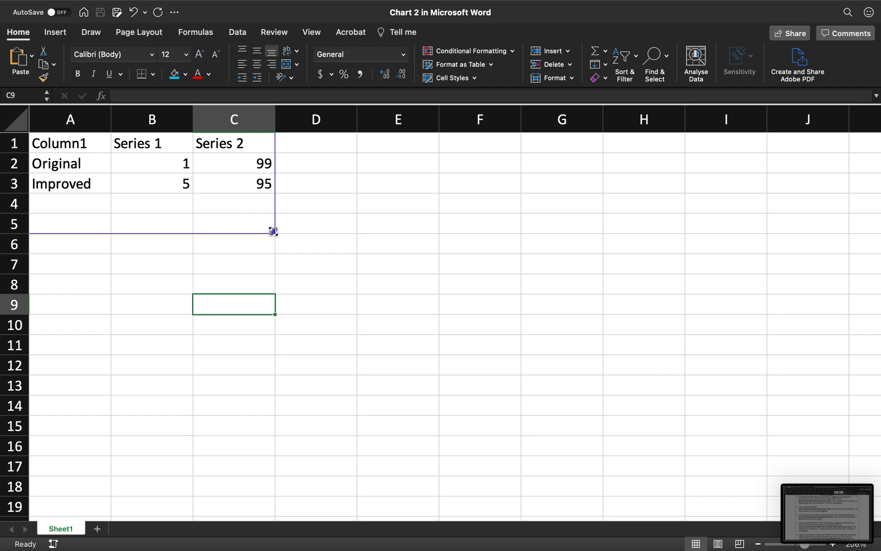
Step: Drag the data-range corner handle up from row 5 to row 3, giving A1:C3
drag(274, 232, 275, 194)
click(239, 237)
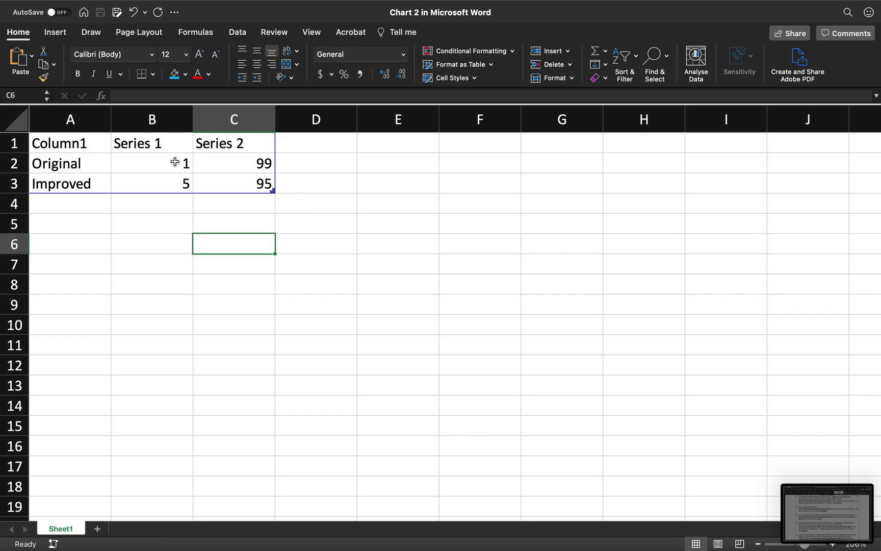
drag(273, 190, 275, 231)
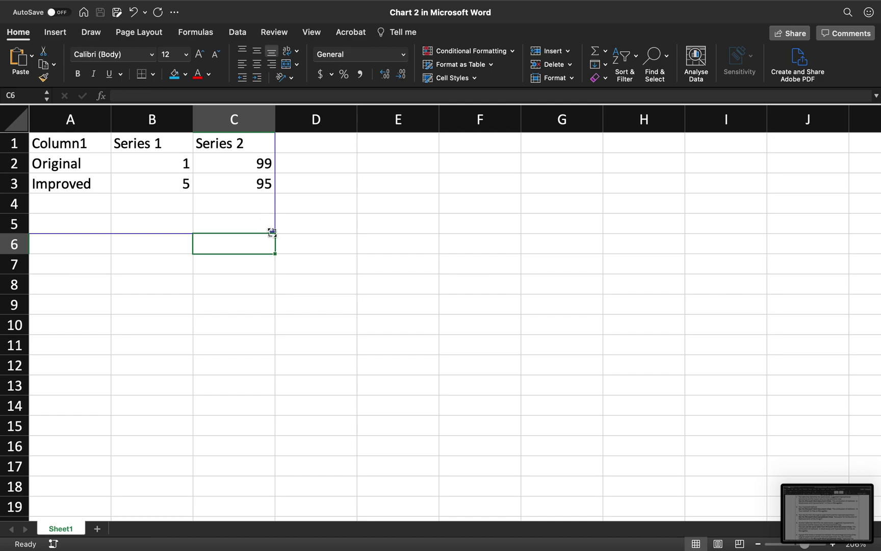
drag(272, 232, 278, 190)
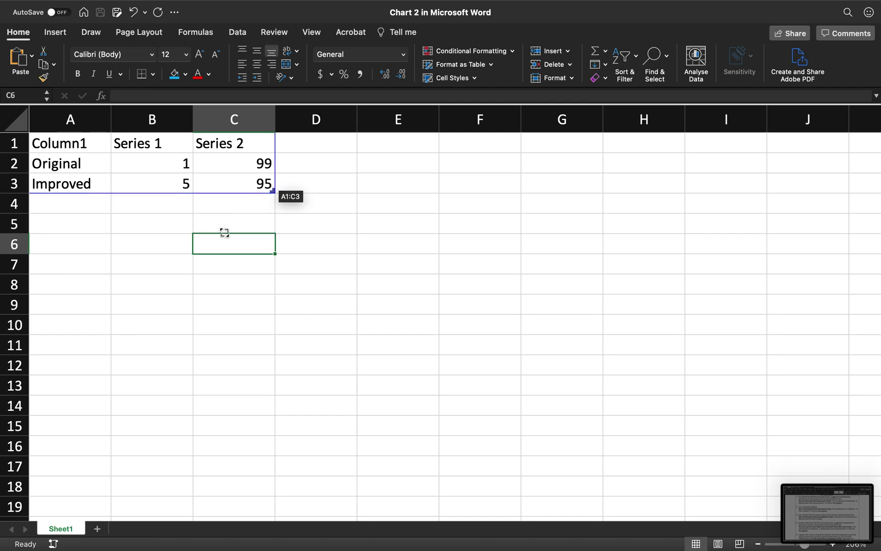
Step: Back in Word, select the chart to confirm only the Original and Improved bars remain
mouse_move(20, 173)
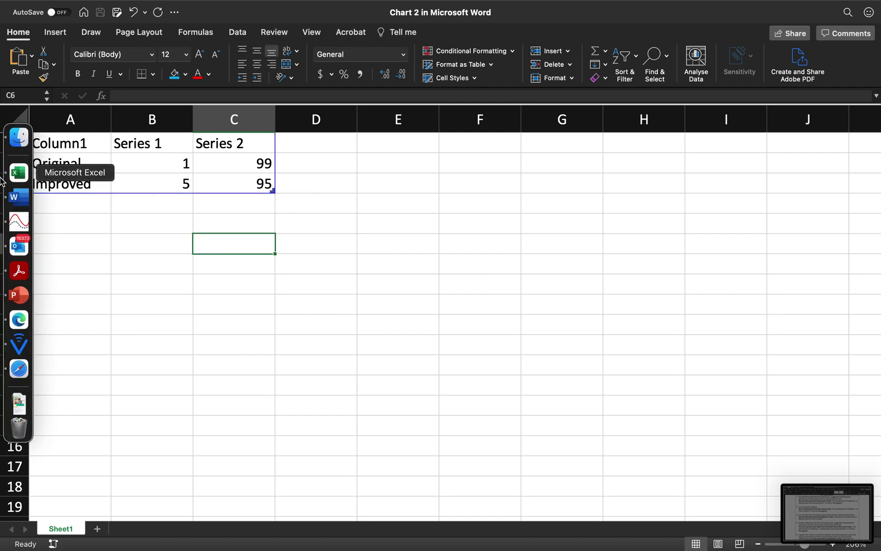
click(19, 197)
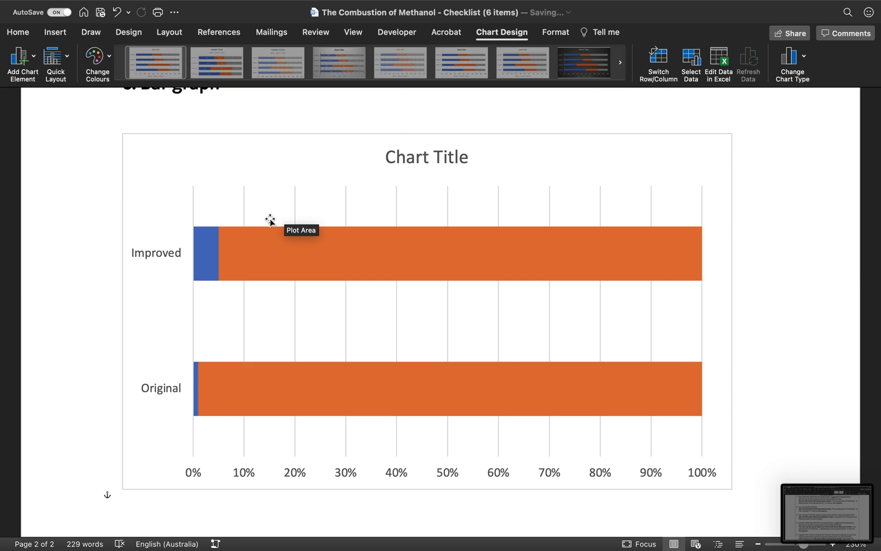
click(248, 269)
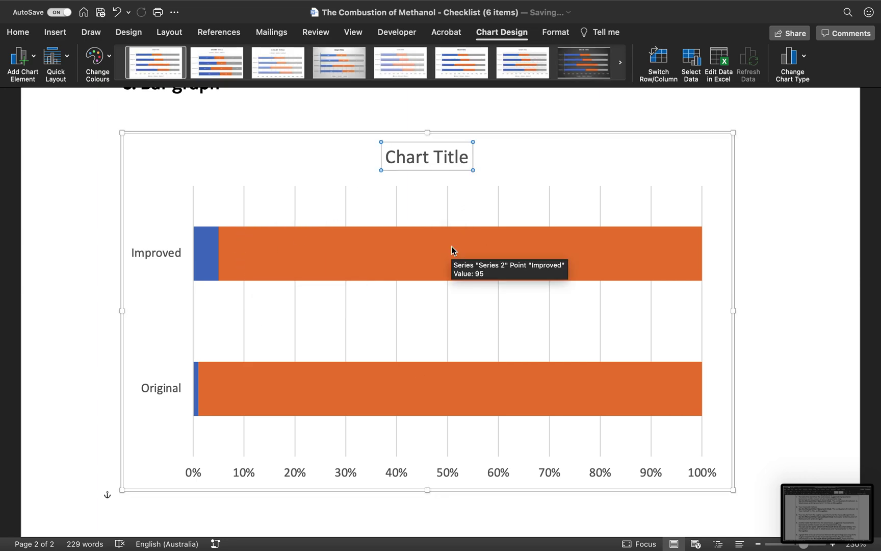